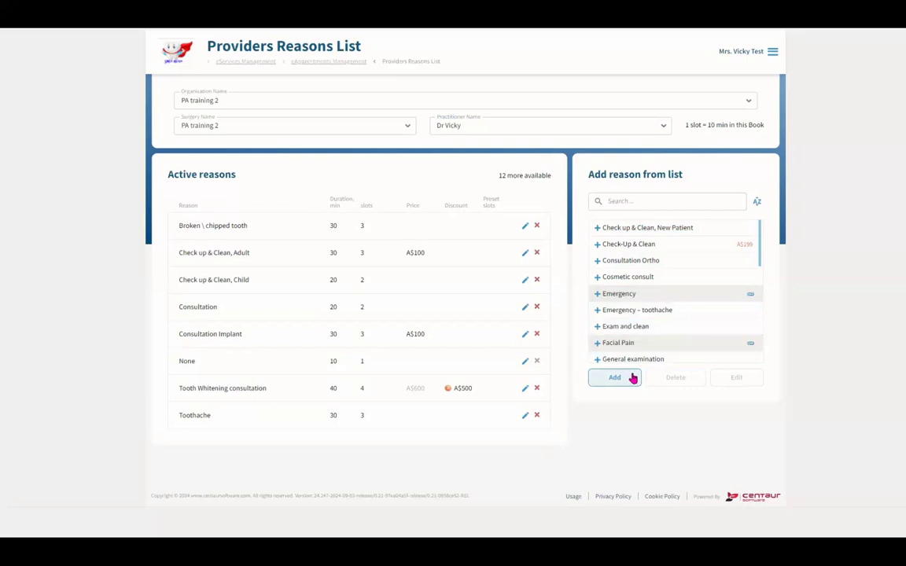
Step: Add Emergency – toothache to Dr Vicky's reasons as a 40-minute, 4-slot, A$150 appointment
click(664, 329)
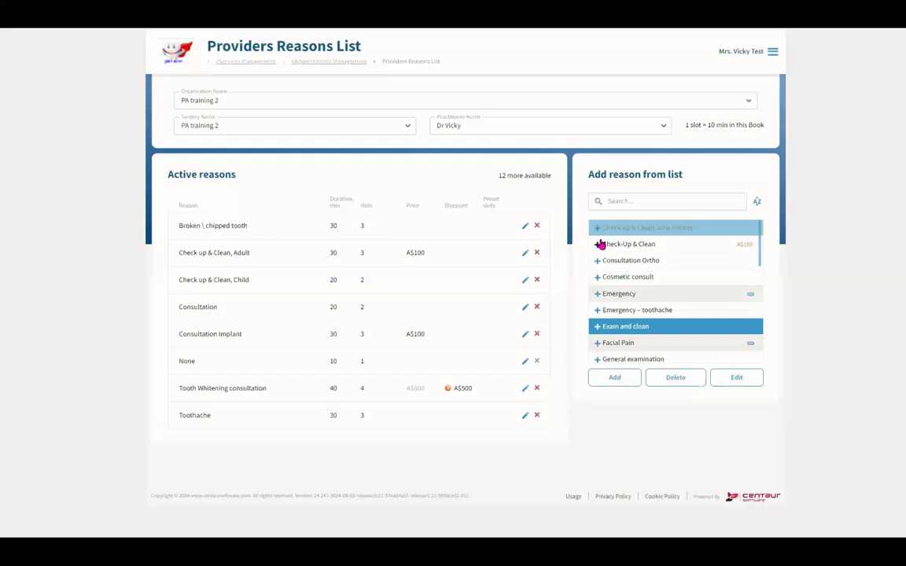
click(598, 311)
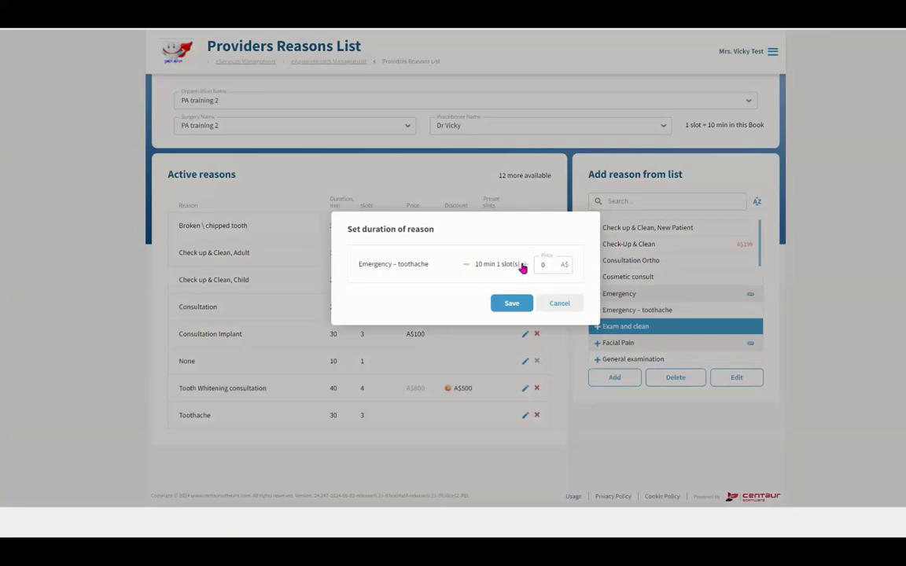
click(524, 267)
click(545, 264)
text(0)
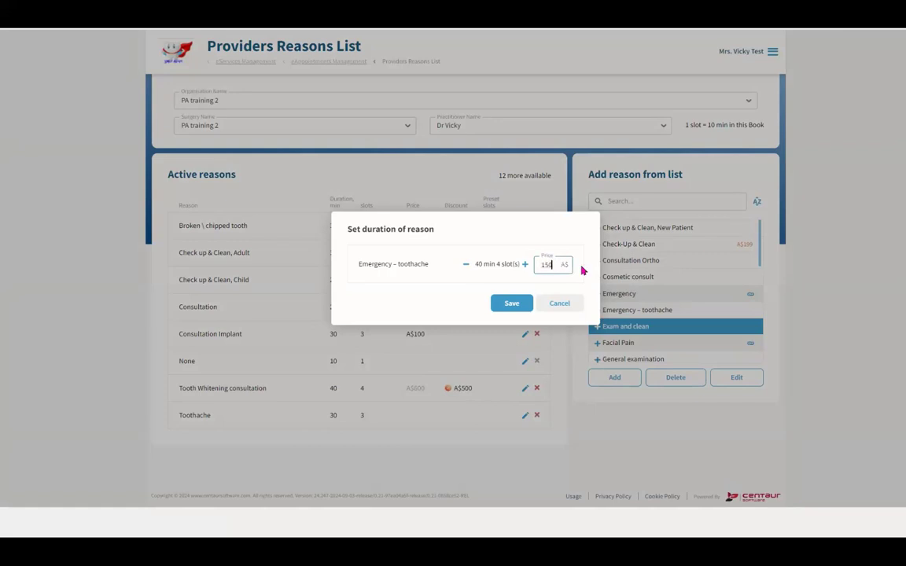
click(526, 305)
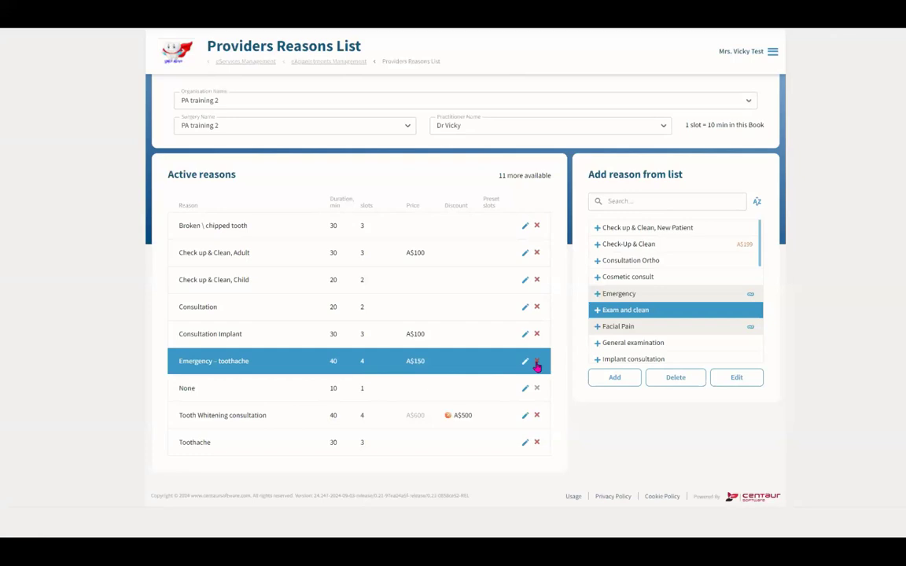
Step: Open and close the Practitioner Name list without changing the practitioner
click(573, 132)
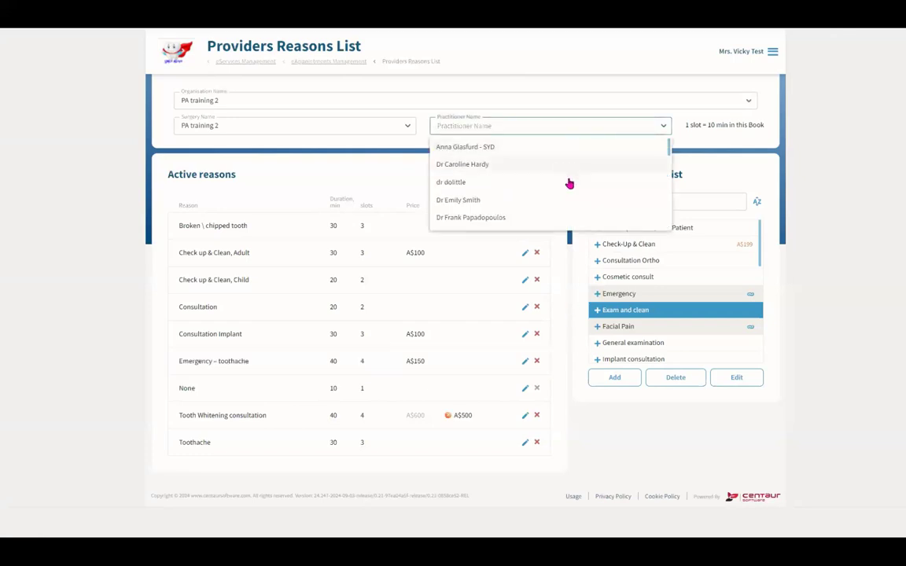
click(758, 178)
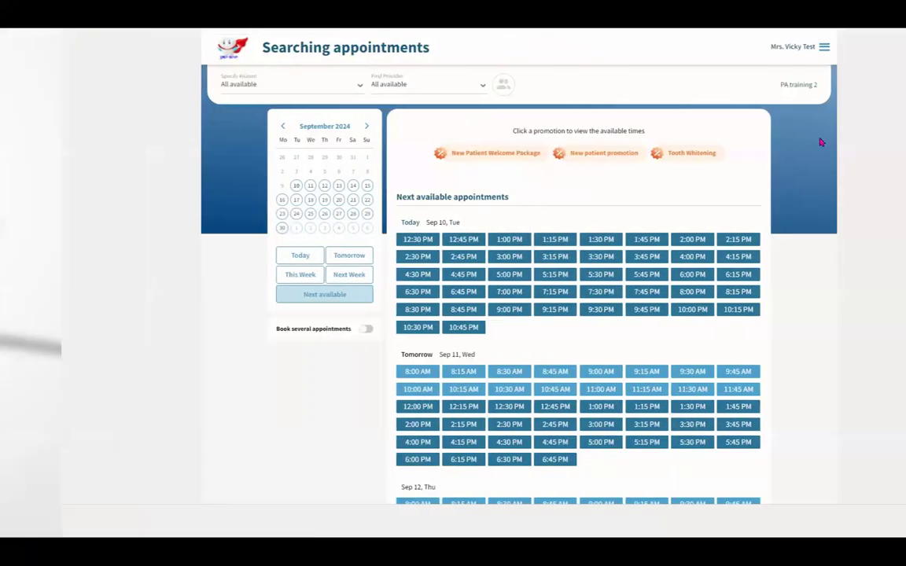
Step: Go through Practice management and eAppointments Management to Promotions Management and start a new promotion
click(762, 49)
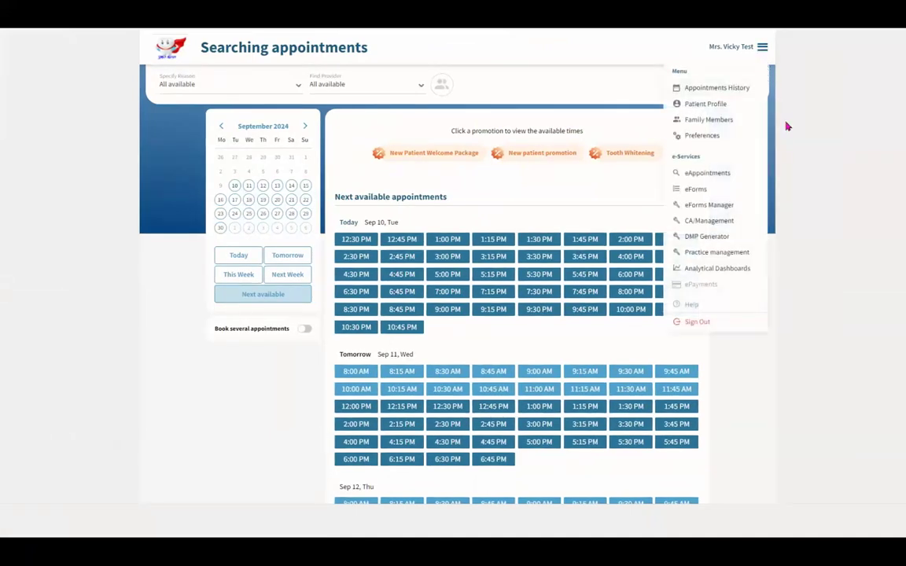
click(754, 253)
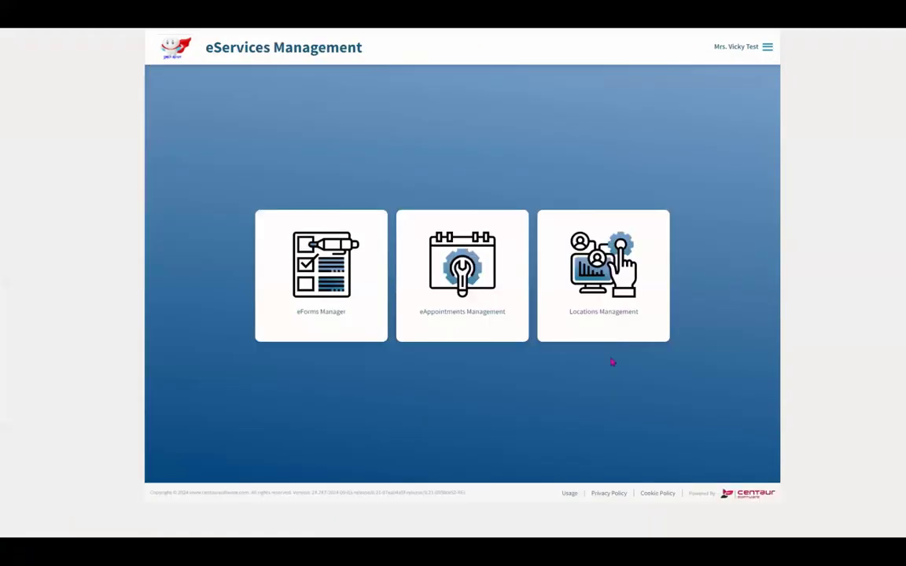
click(471, 333)
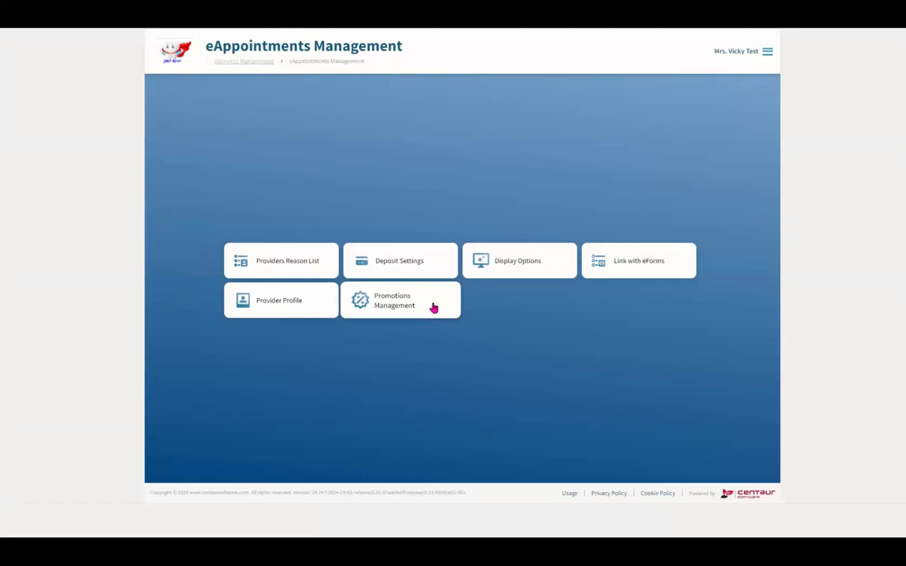
click(435, 306)
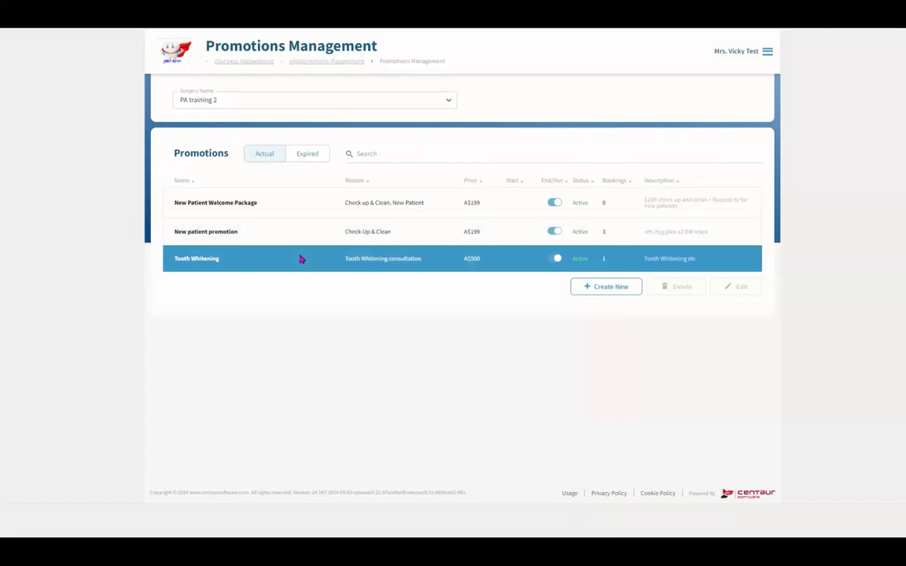
click(600, 292)
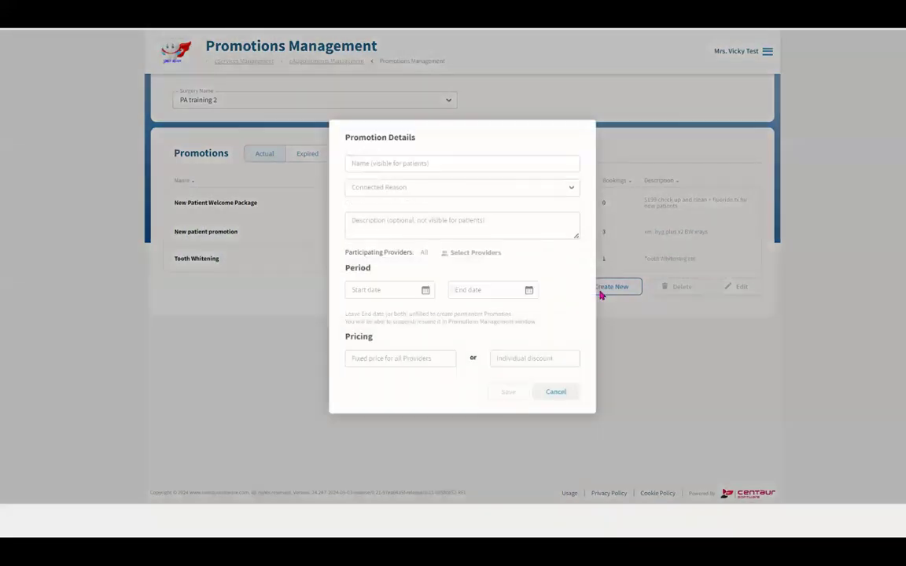
Step: Name the promotion 'In Chair Whitening' from the saved entry and link it to Tooth Whitening
click(512, 158)
text(I)
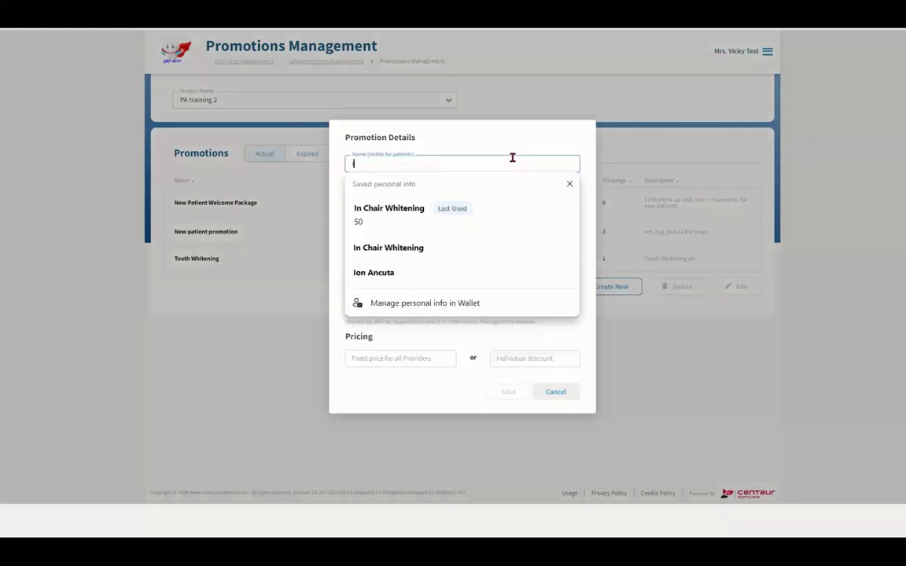
text(n Chair Whiteningc)
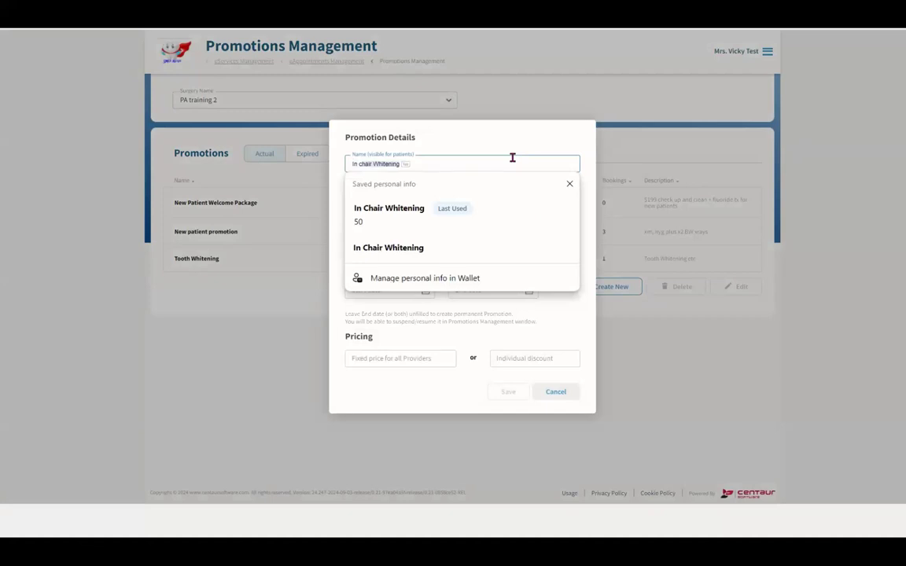
click(427, 207)
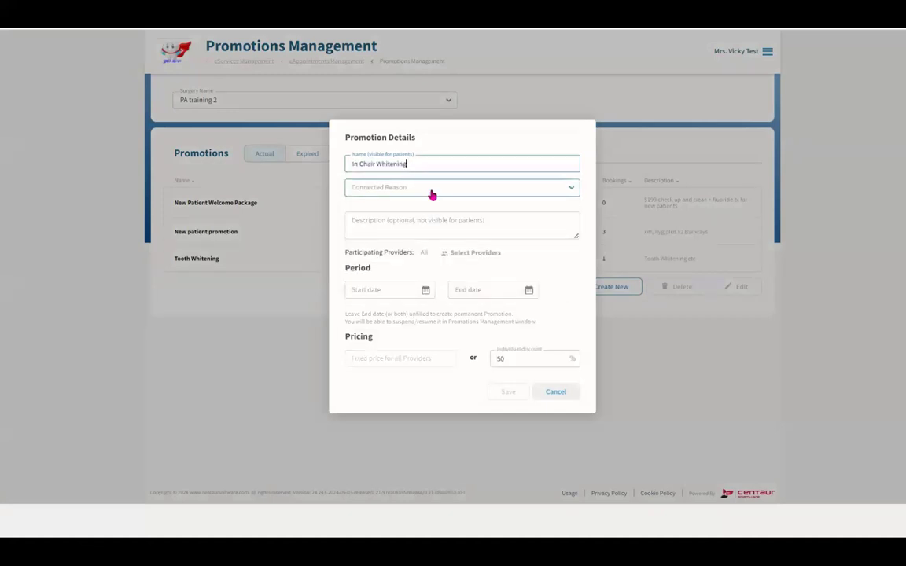
click(431, 195)
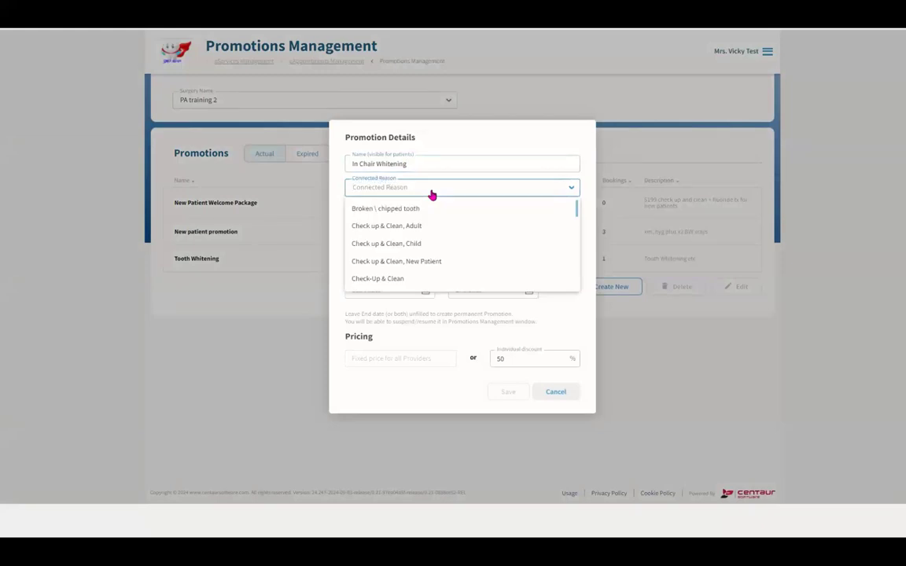
scroll(443, 211, down, 1)
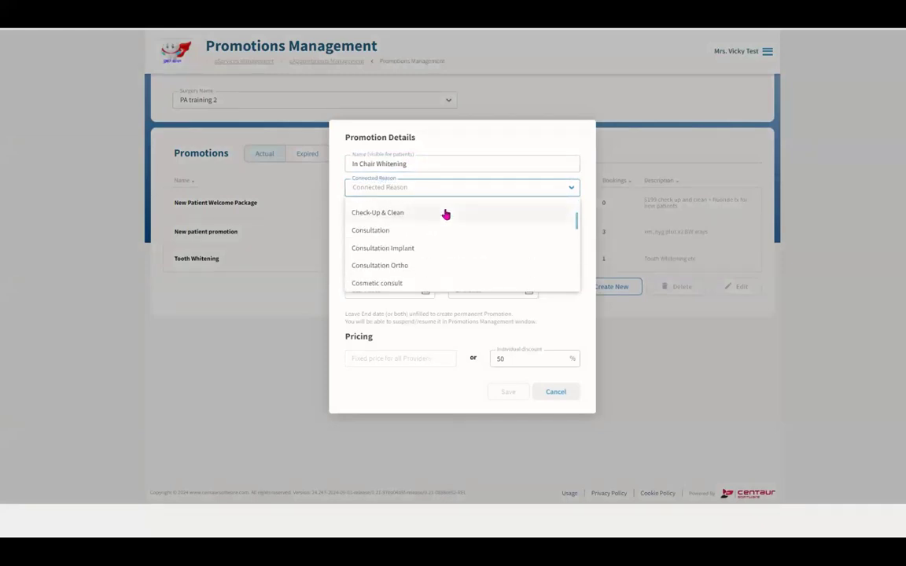
scroll(445, 214, down, 2)
scroll(445, 214, down, 2)
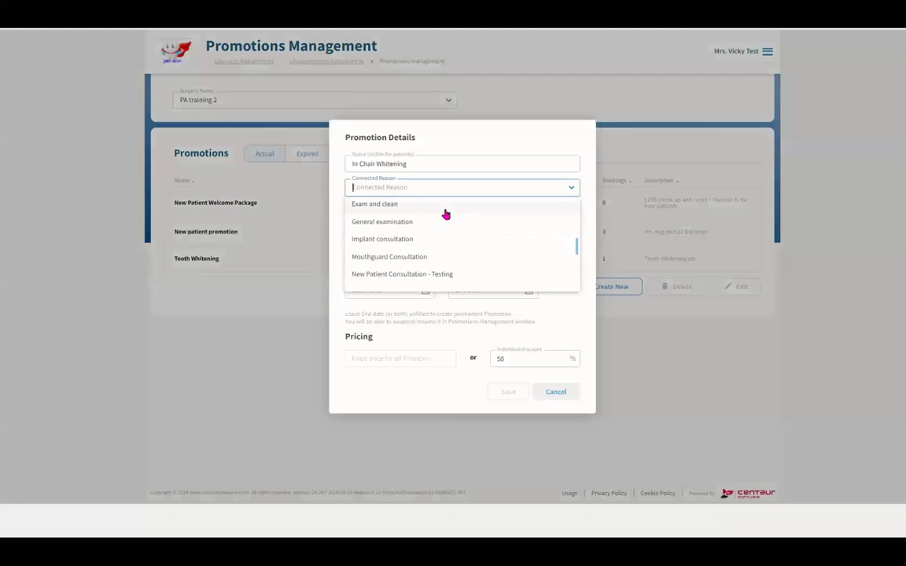
scroll(445, 214, down, 3)
scroll(445, 214, down, 3)
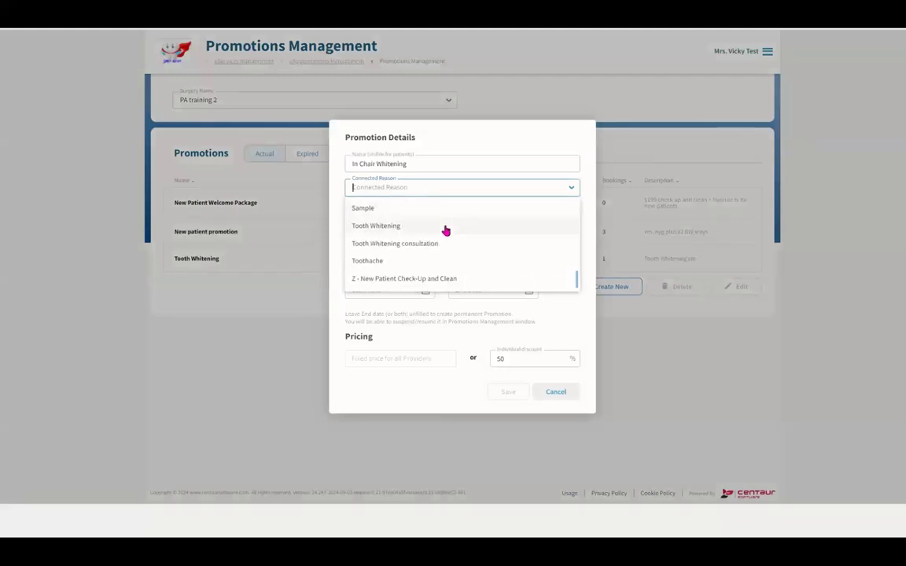
click(445, 228)
Step: Describe it as 'Includes Take Home Kit' and limit it to four of the five providers
click(445, 226)
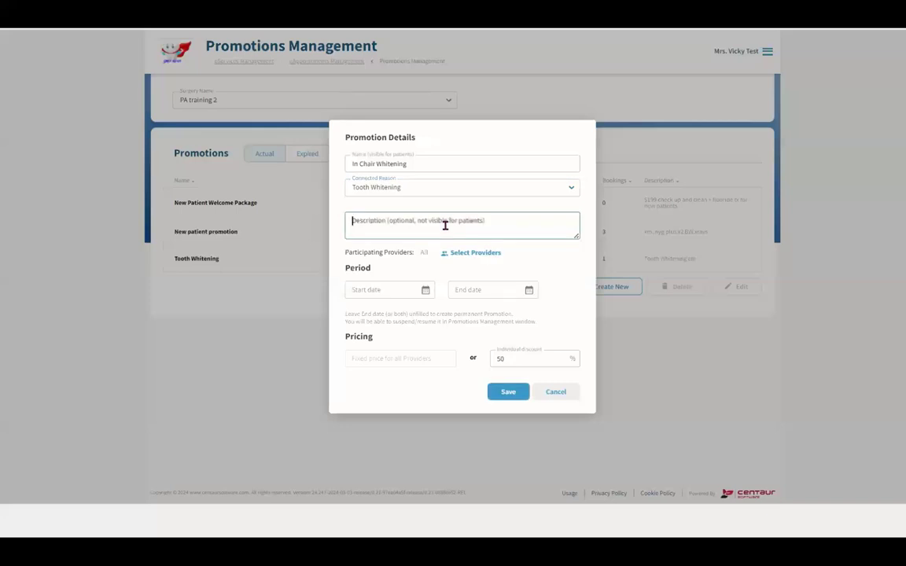
text(Inc)
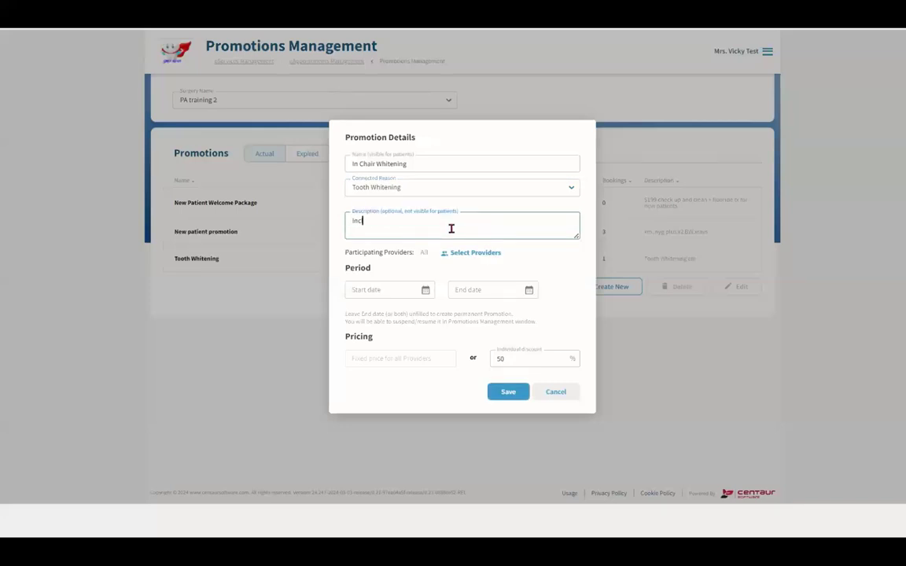
text(ludes Take Home Kit)
click(485, 254)
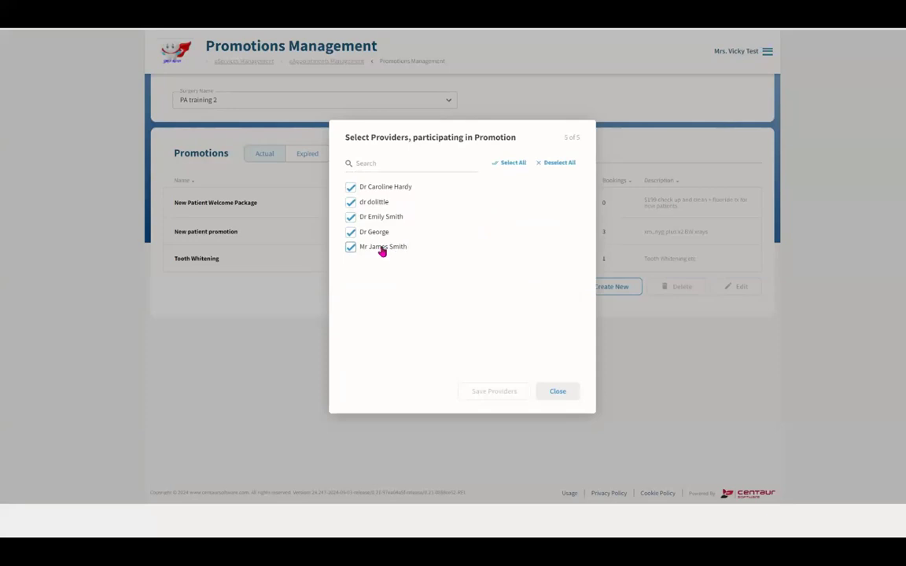
click(351, 250)
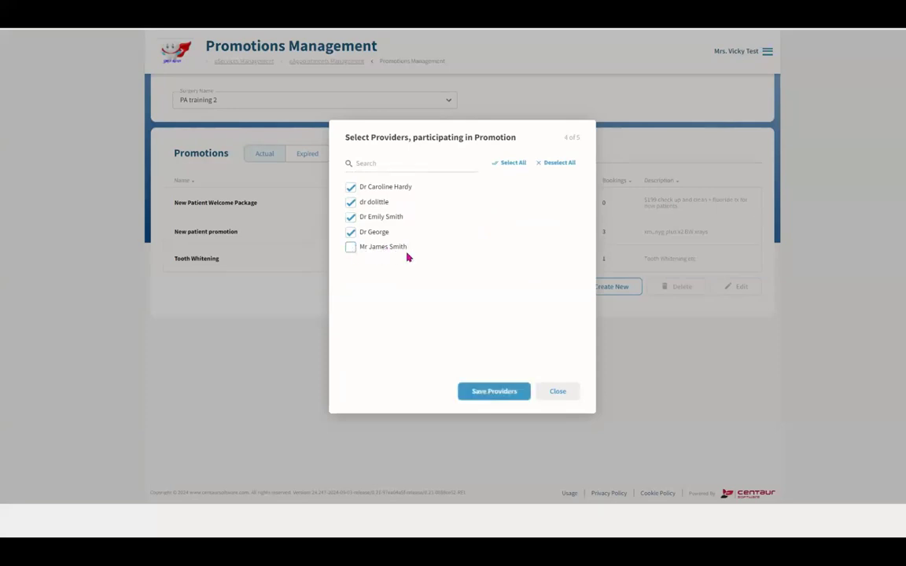
click(503, 390)
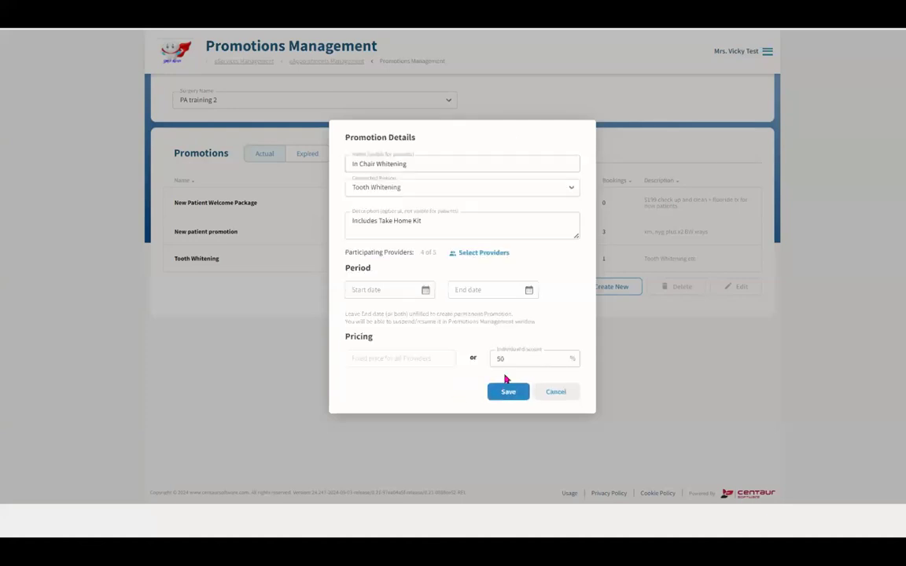
Step: Set the promotion to run from 10/09/24 to 30/09/24
click(426, 291)
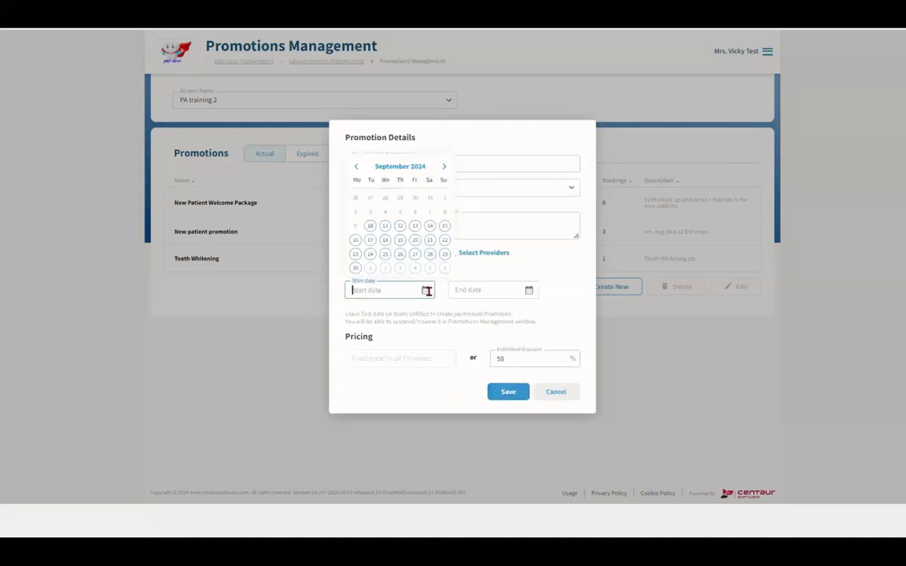
click(370, 225)
click(528, 290)
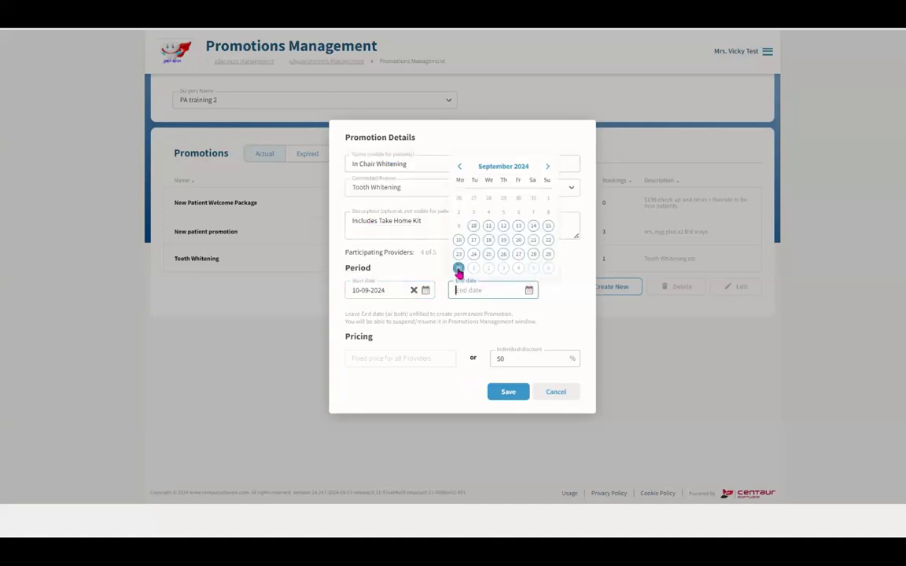
click(458, 269)
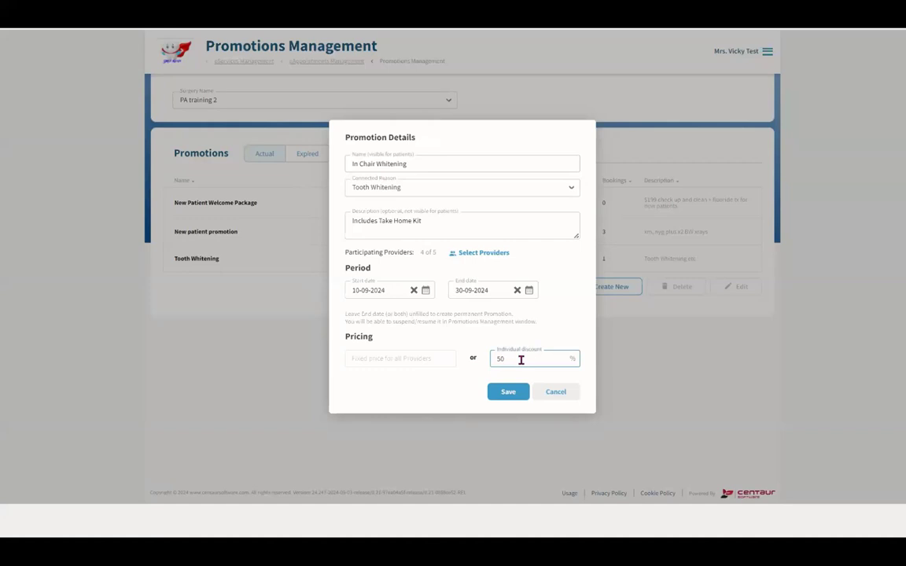
Step: Replace the 50% discount with a A$300 fixed price and save the promotion
key(BackSpace)
click(427, 363)
text(300)
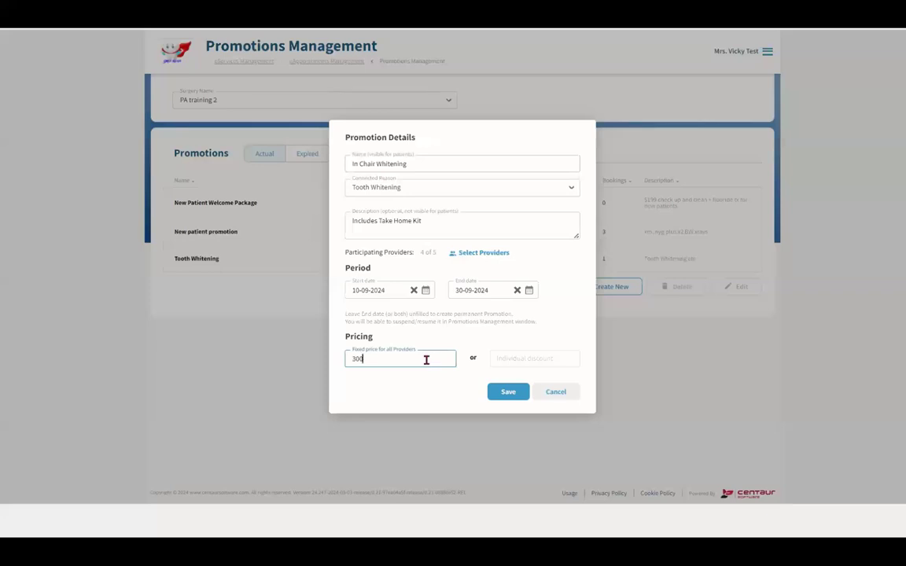
click(497, 395)
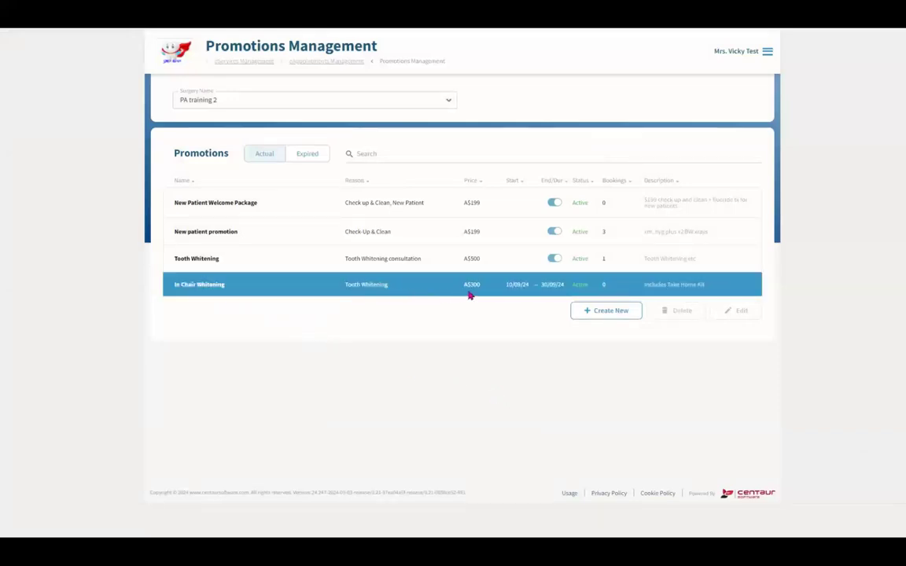
Step: Select the In Chair Whitening promotion, then go to the eAppointments booking search
click(536, 291)
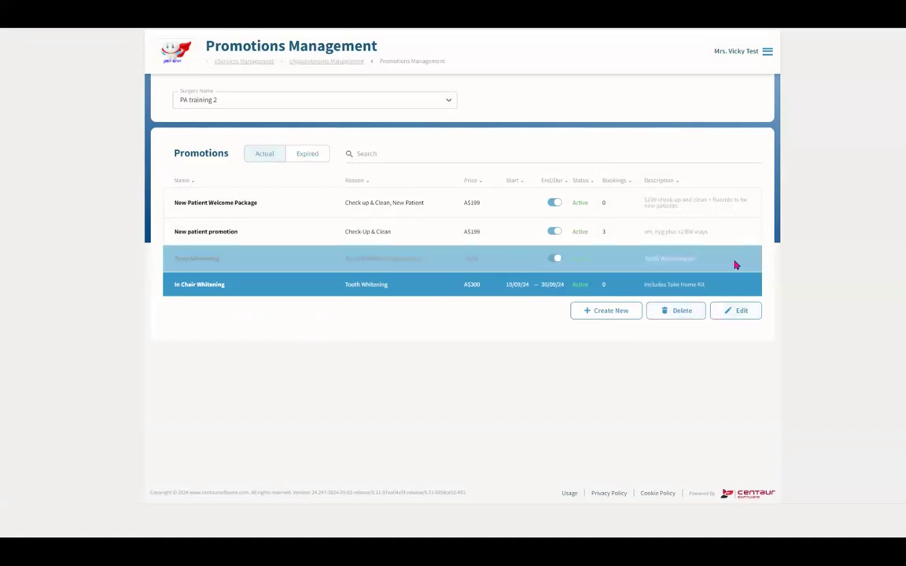
click(767, 53)
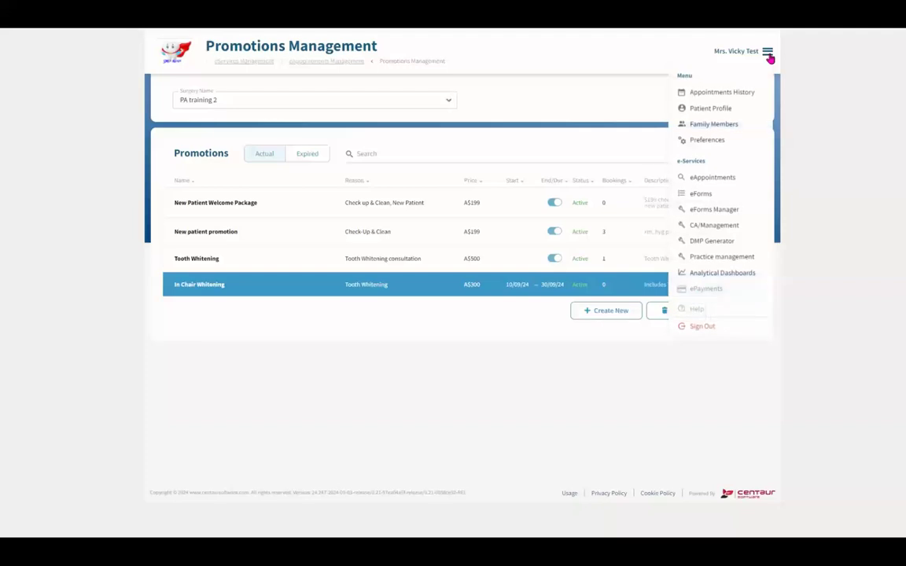
click(765, 180)
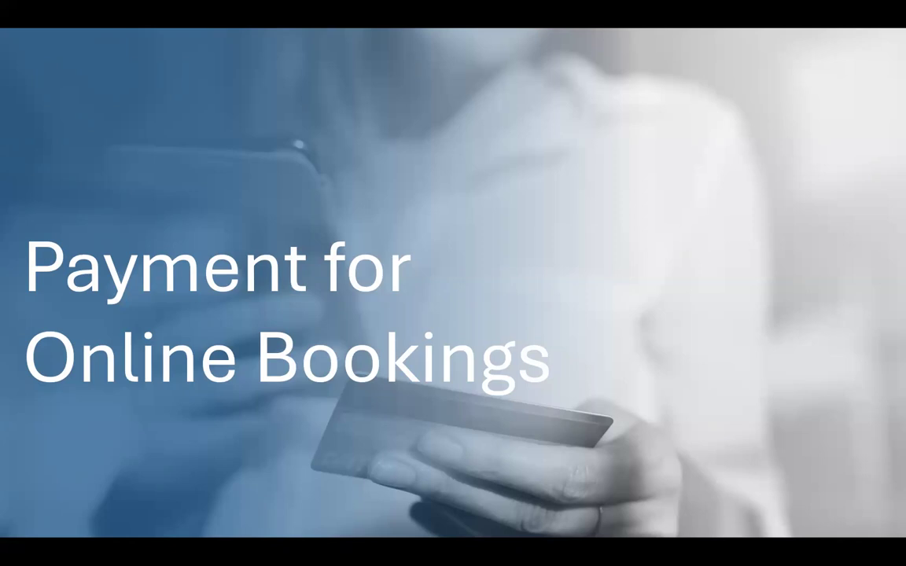
Step: Show the ePayments mail merge setup with the Deposit Refund email type selected
click(598, 134)
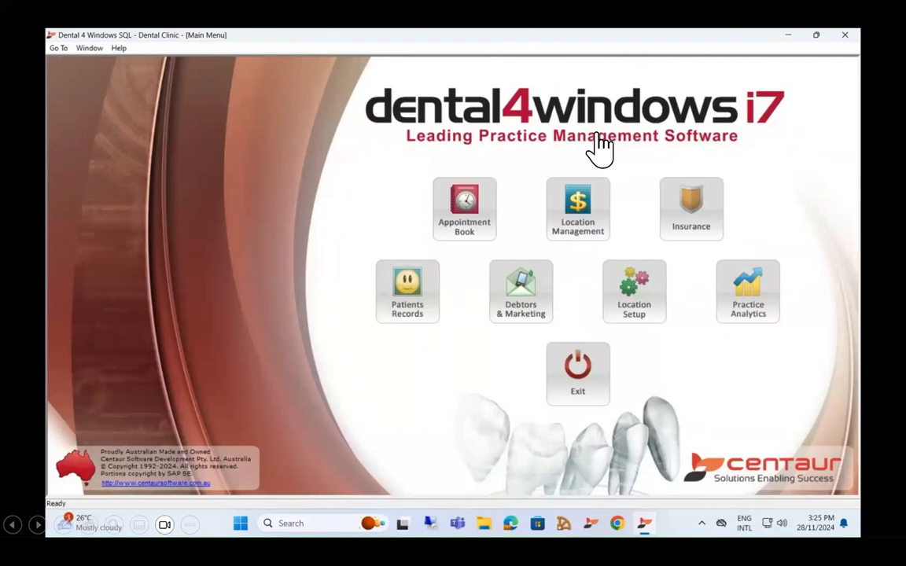
click(598, 134)
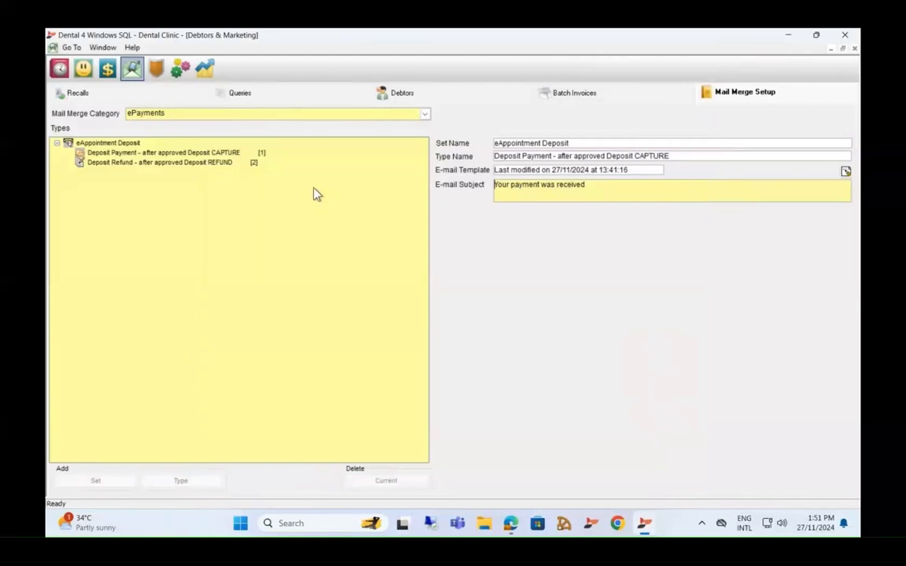
click(178, 165)
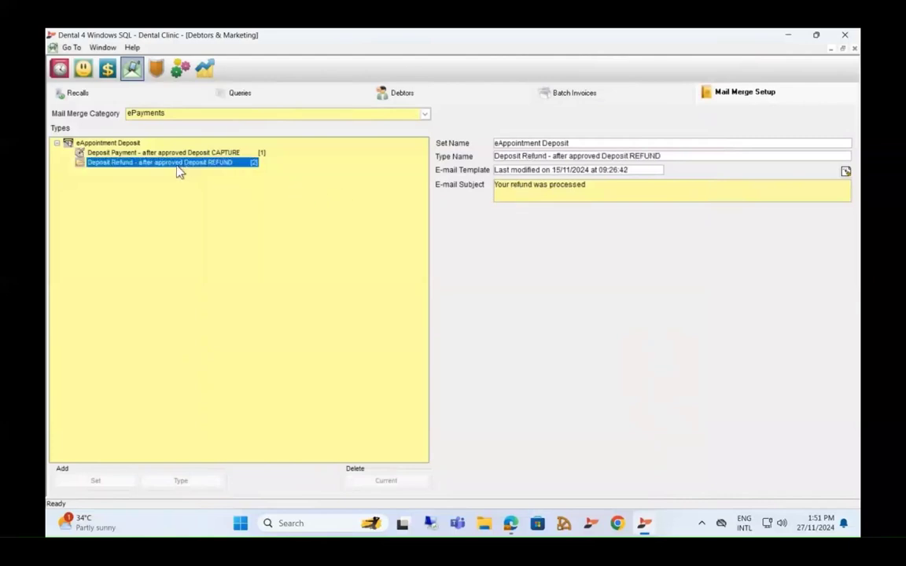
Step: View the Deposit Refund e-mail template in D4W Editor, then close it and Debtors & Marketing
click(845, 172)
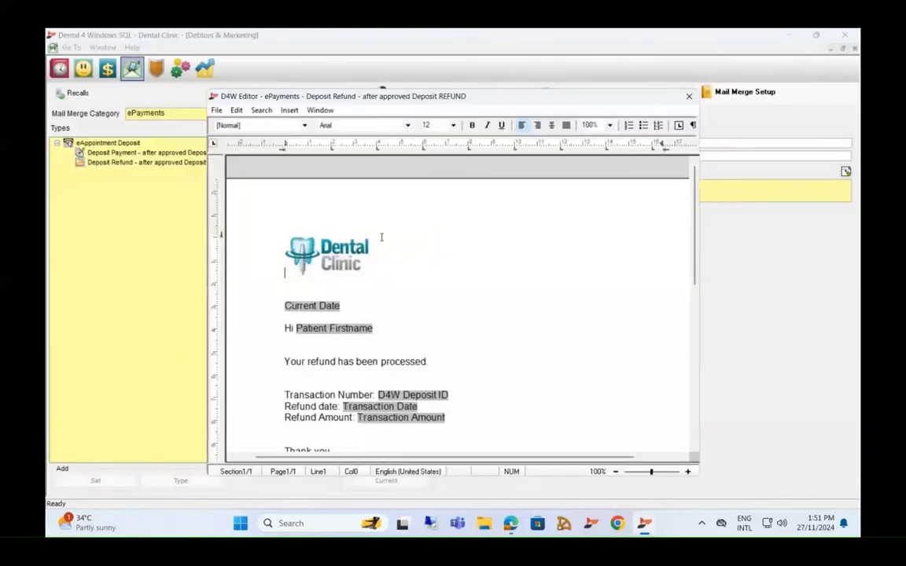
click(688, 96)
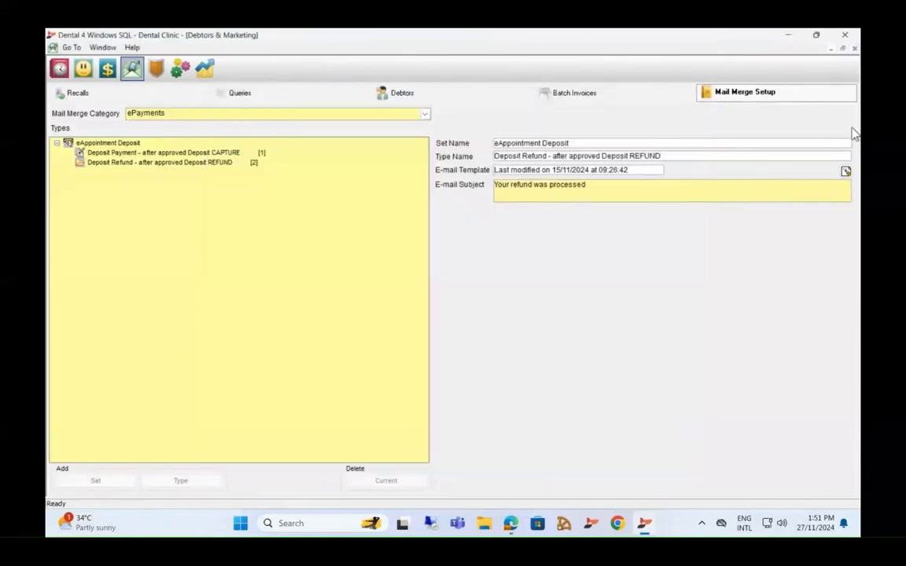
click(855, 49)
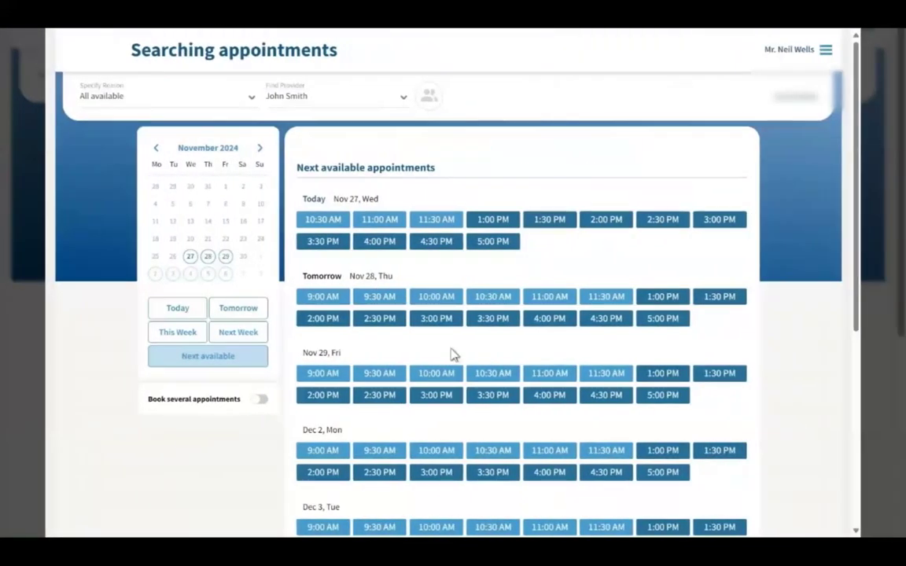
Step: Reach eServices Management via the navigation menu's Practice management entry
click(825, 52)
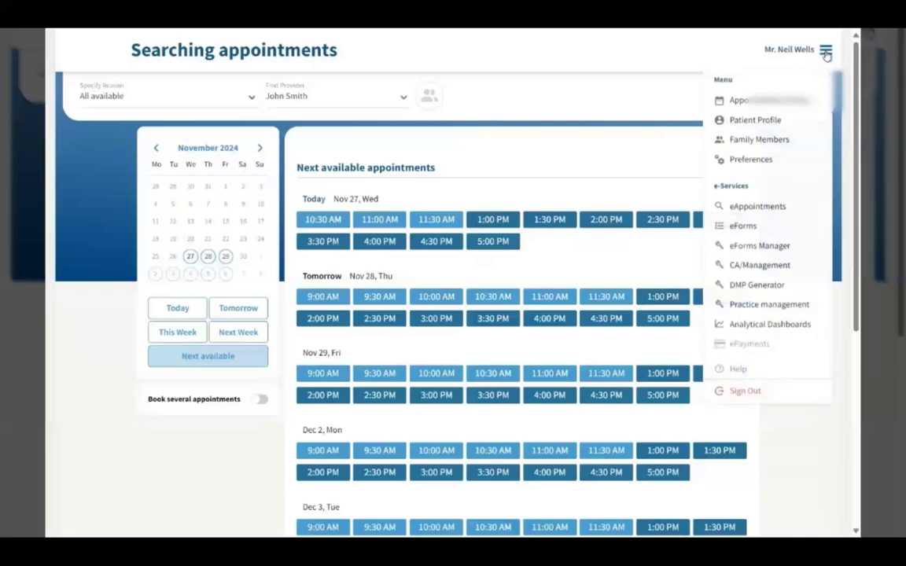
click(769, 305)
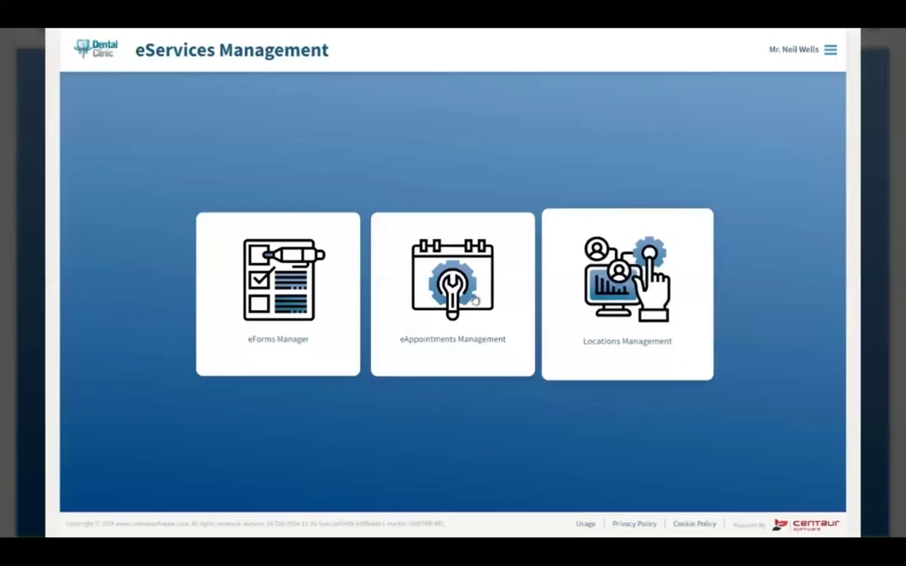
Step: In Deposit Settings, require deposits for the provider on Broken \ chipped tooth, Consultation and Cosmetic consult
click(438, 294)
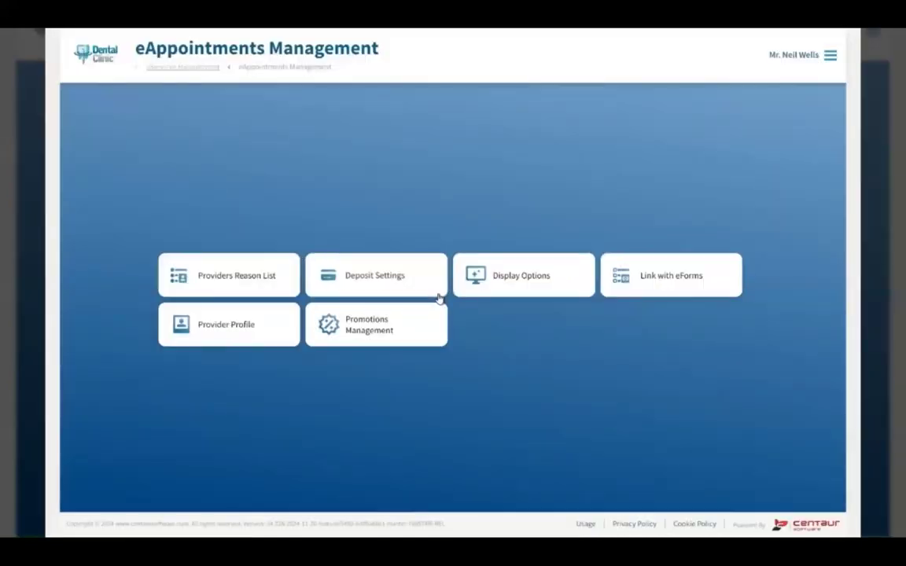
click(380, 281)
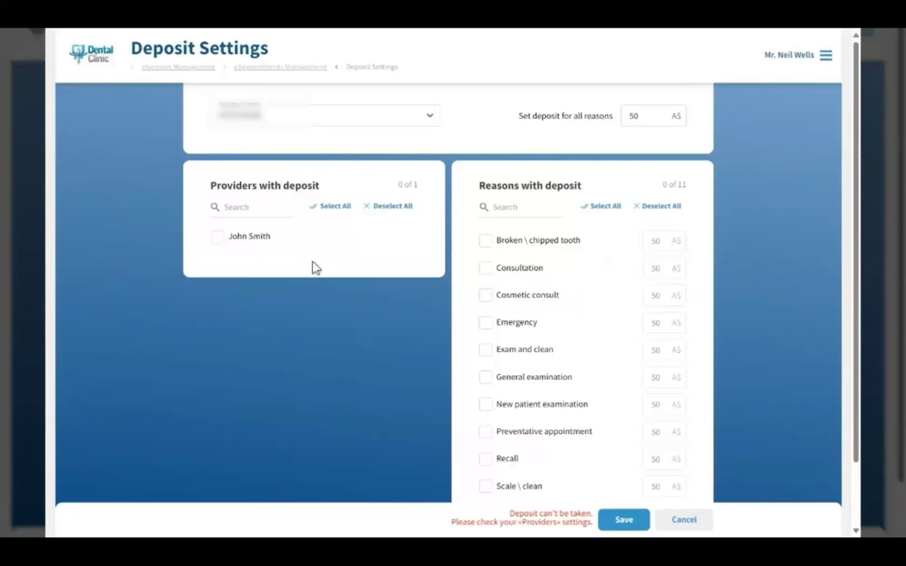
click(218, 238)
click(486, 241)
click(486, 270)
click(485, 297)
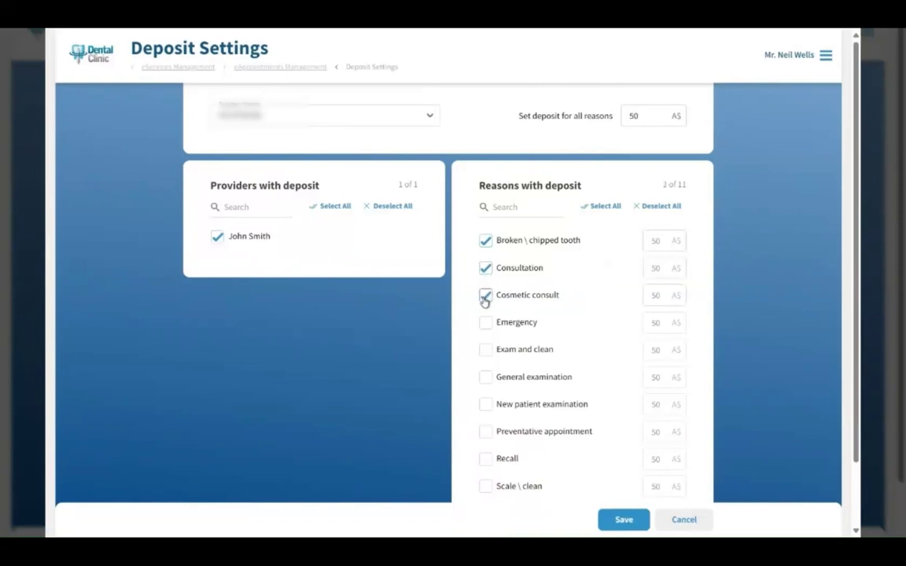
Step: Set the Cosmetic consult deposit to A$150, save, and return to the booking search page
click(636, 114)
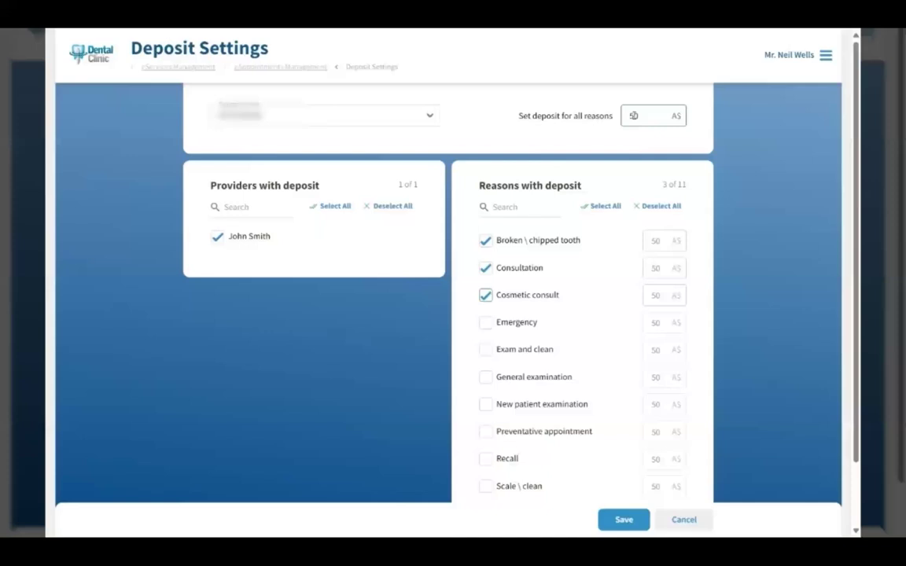
click(653, 295)
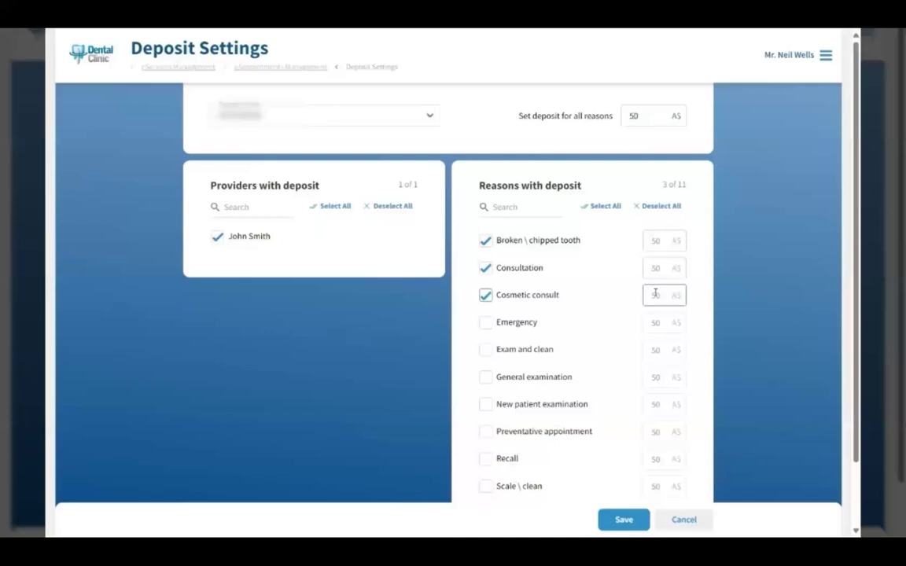
text(1)
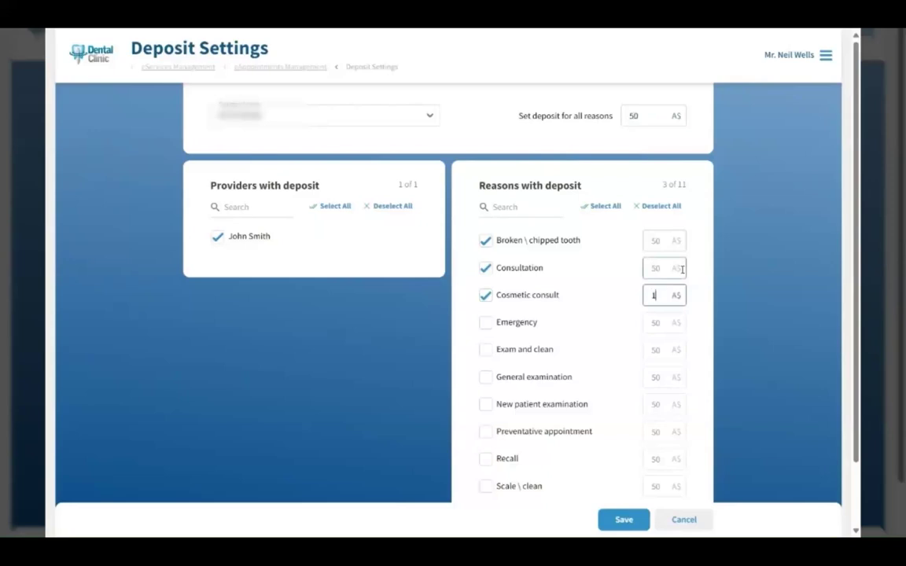
text(50)
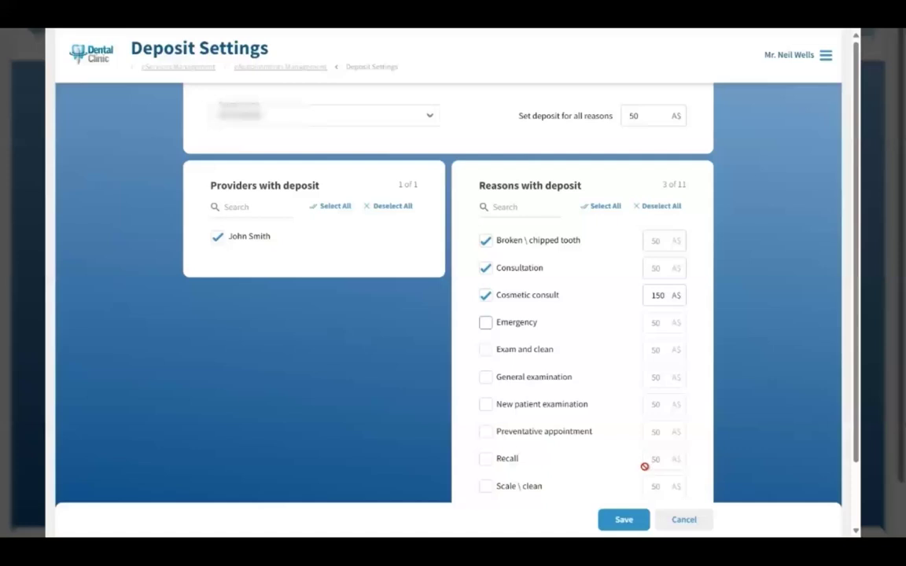
click(624, 520)
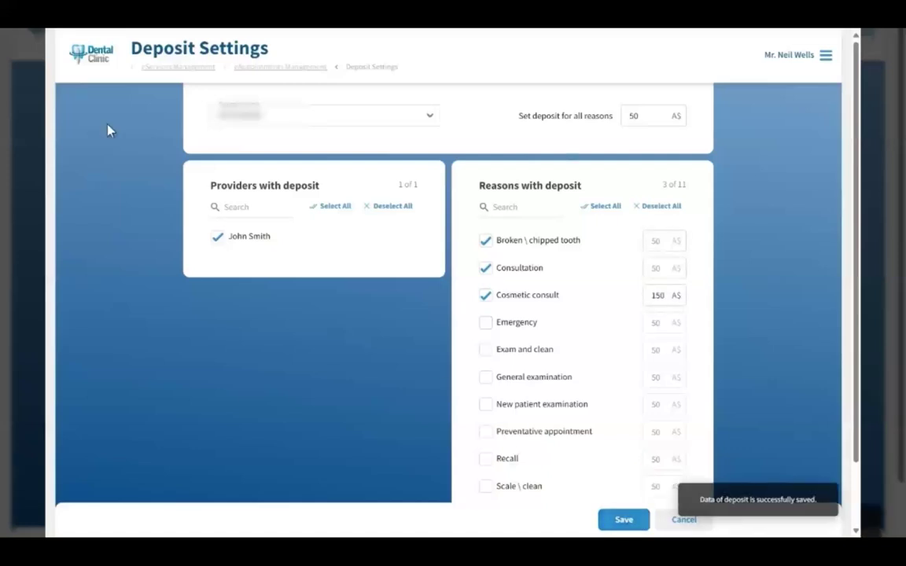
click(83, 55)
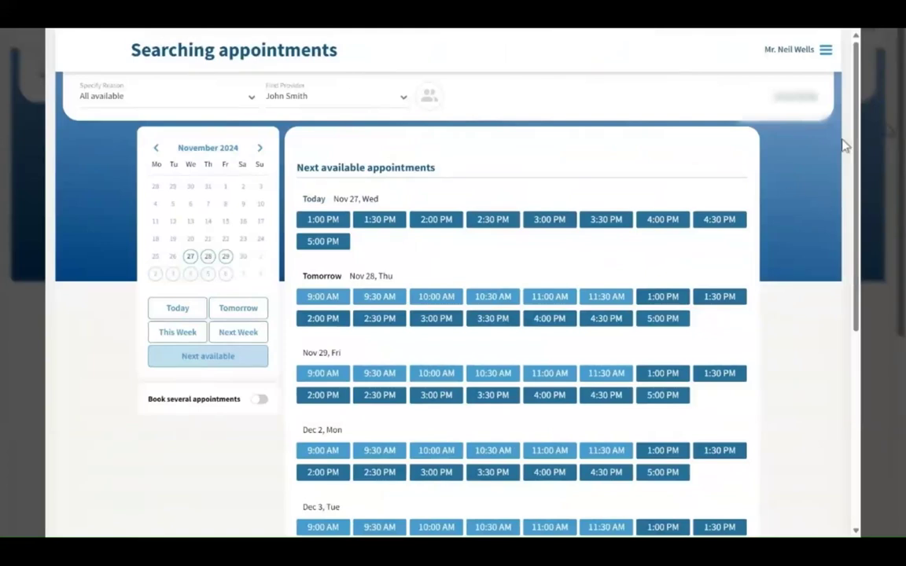
Step: Choose Consultation as the reason, take today's 1:00 PM slot and accept the A$50 deposit notice
click(167, 107)
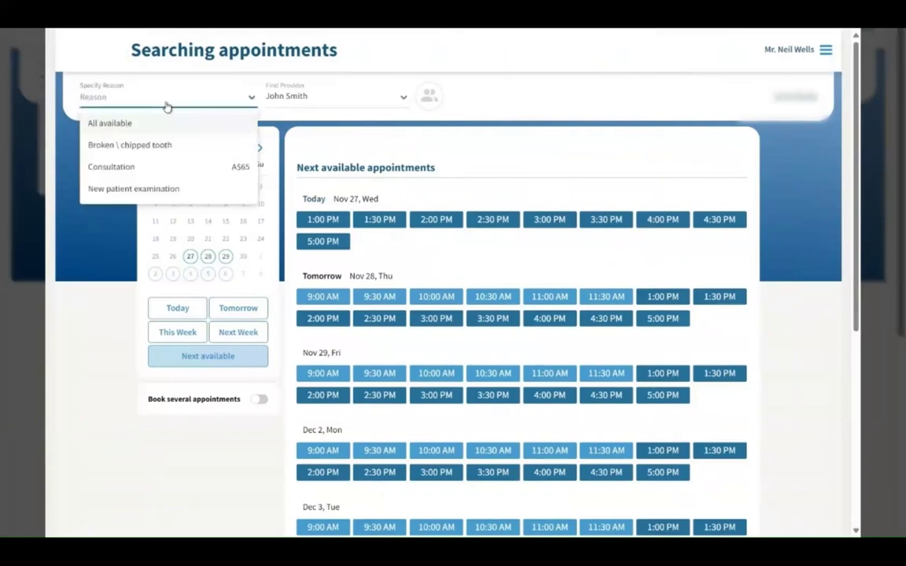
click(125, 175)
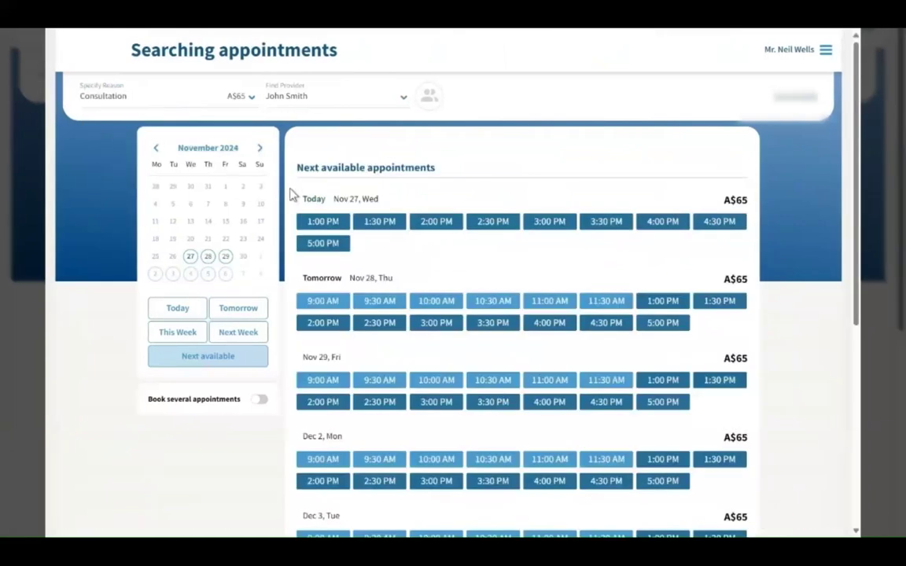
click(324, 222)
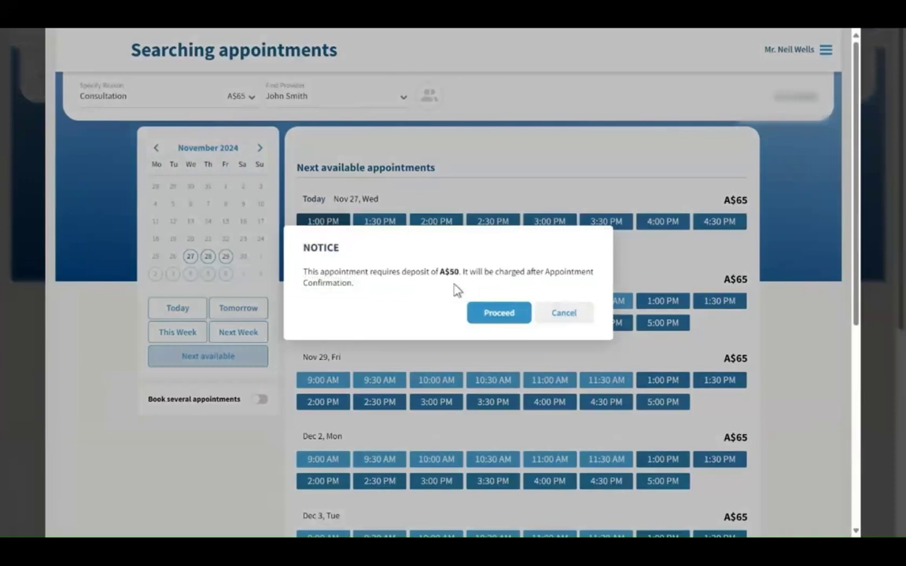
click(499, 315)
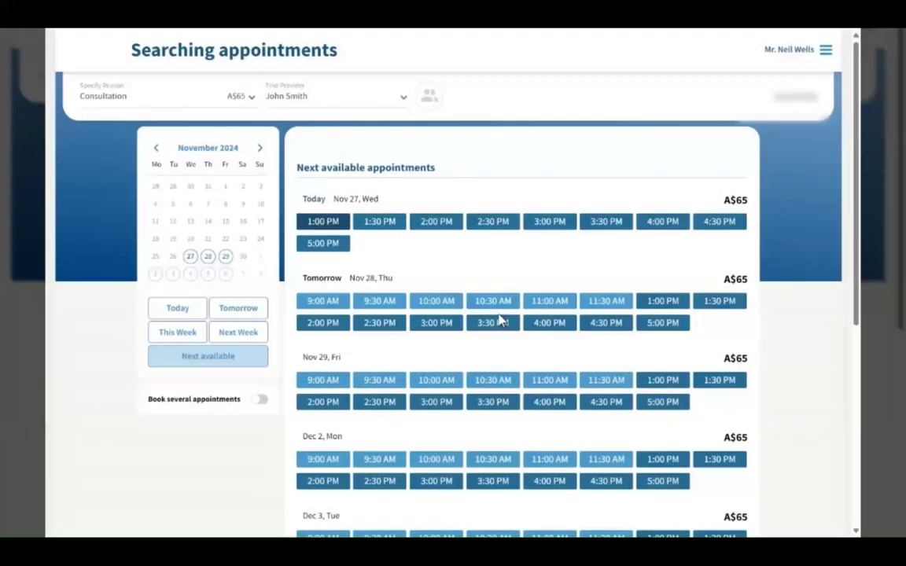
click(499, 321)
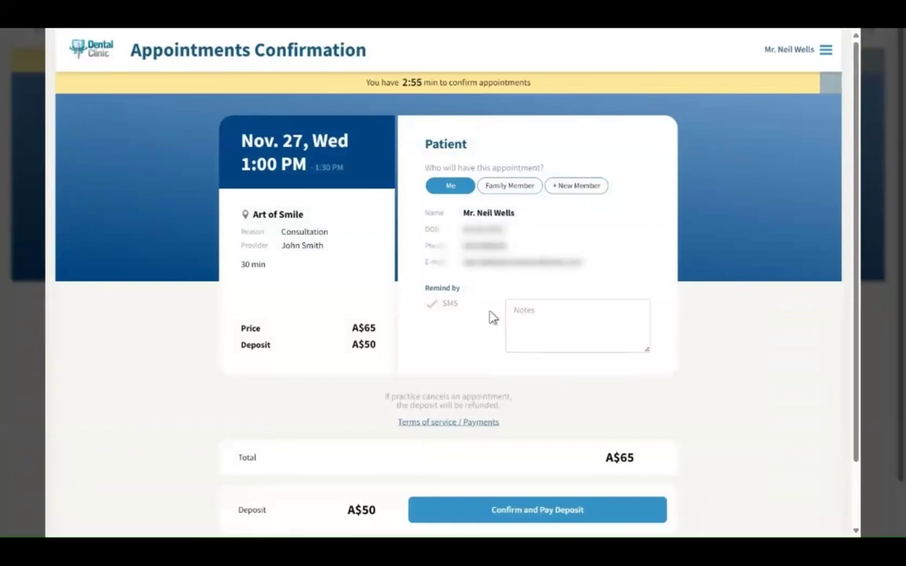
Step: Confirm the Nov 27 1:00 PM Consultation and pay the A$50 deposit with the saved card
click(518, 515)
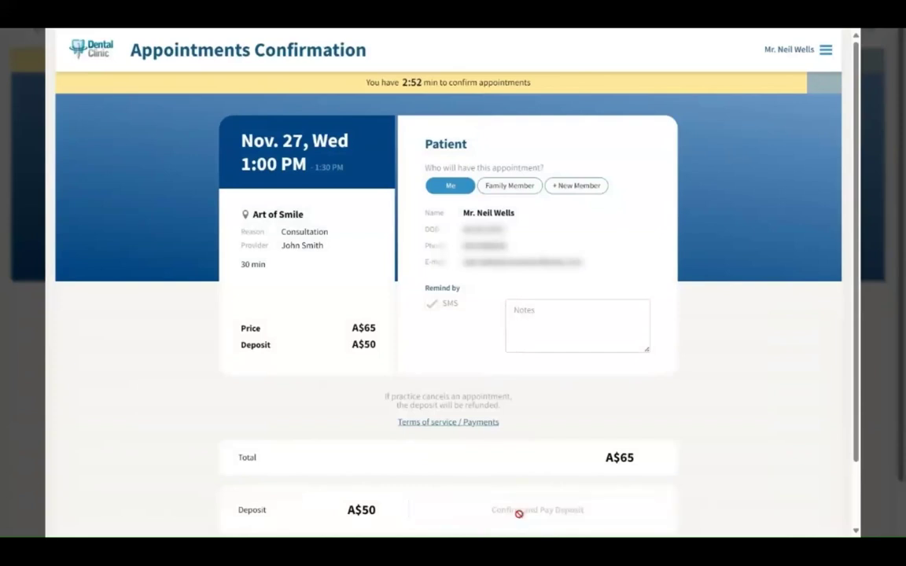
click(512, 517)
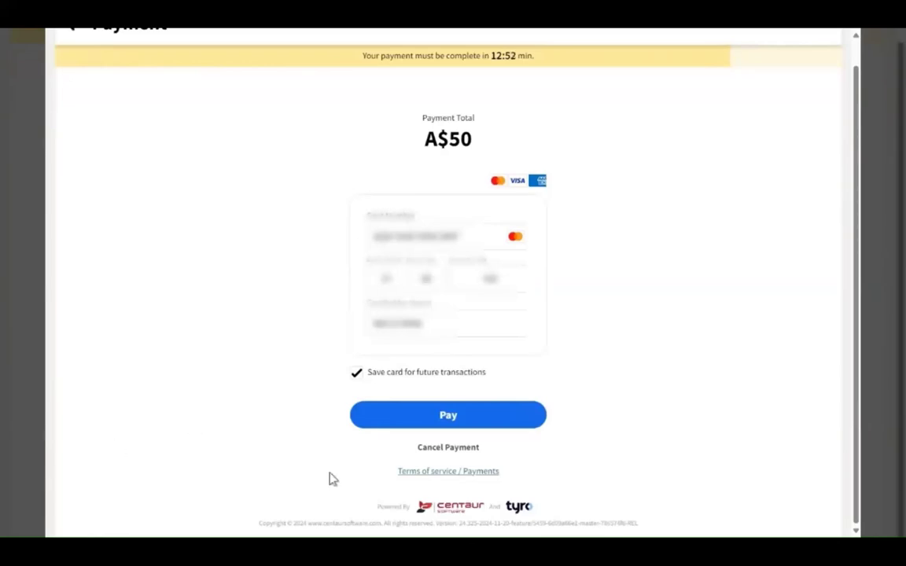
click(453, 422)
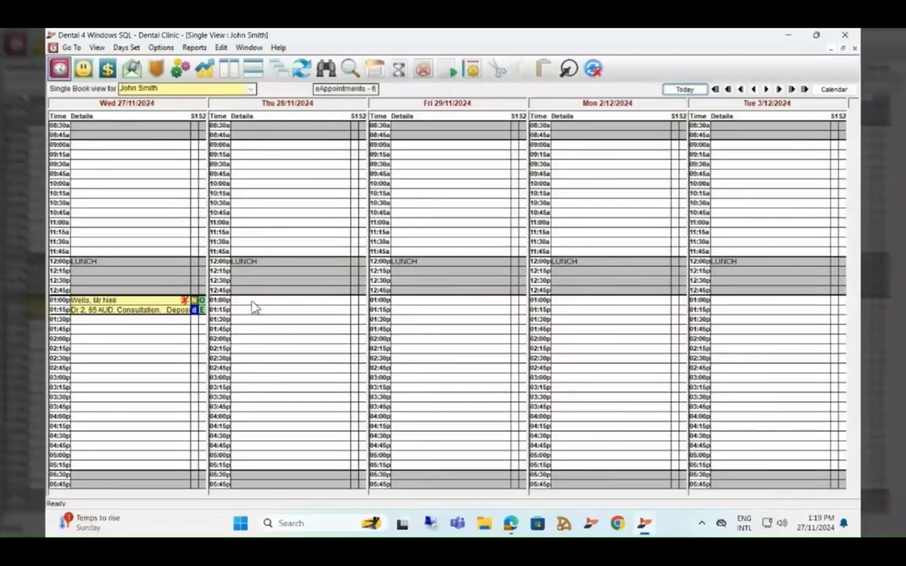
Step: Open the booked patient's receipts from the appointment to check the A$50 deposit
right_click(114, 312)
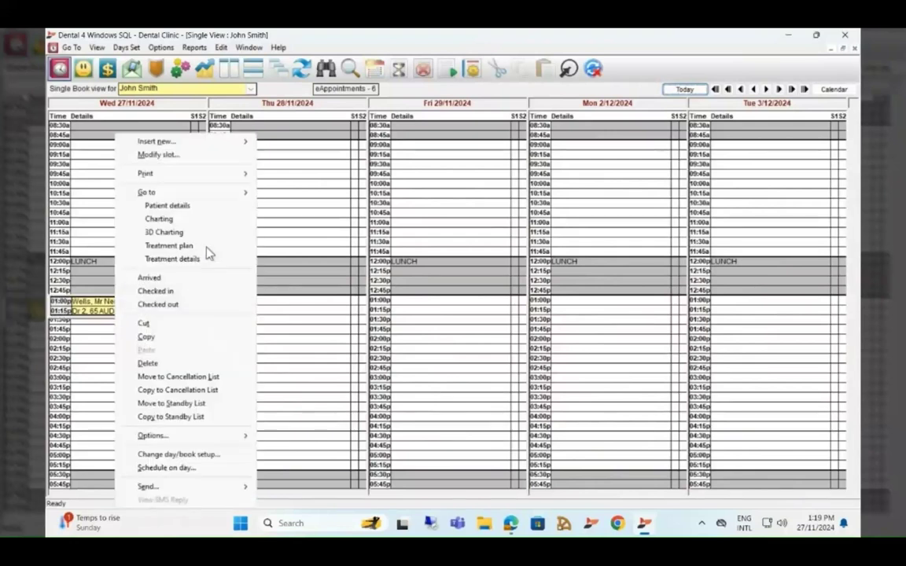
mouse_move(228, 196)
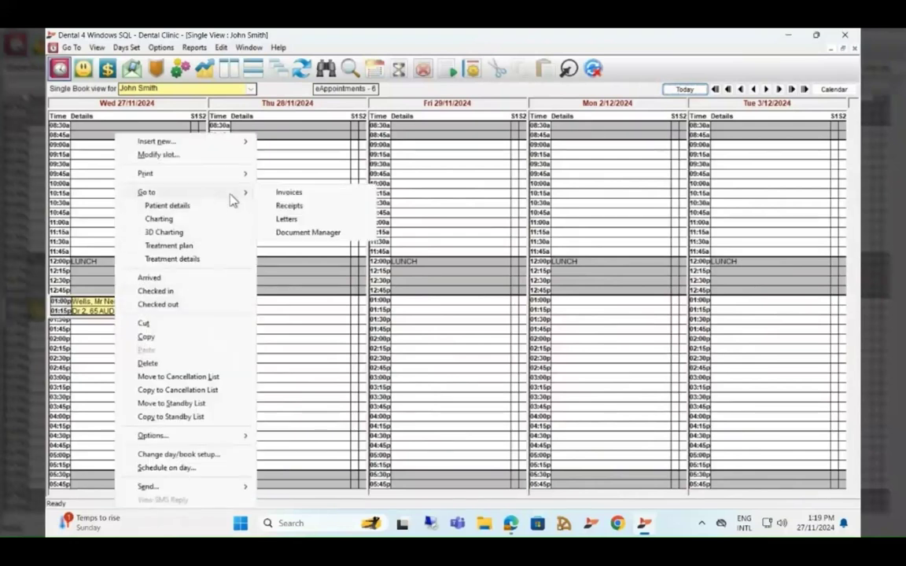
click(314, 208)
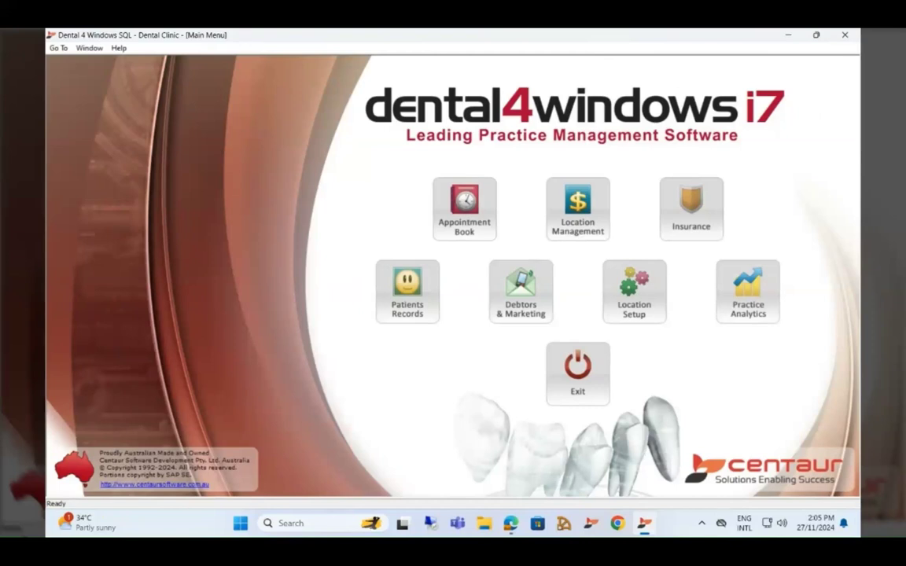
Step: Open the appointment book and move the Wednesday 1:00pm consultation to the cancellation list
click(476, 223)
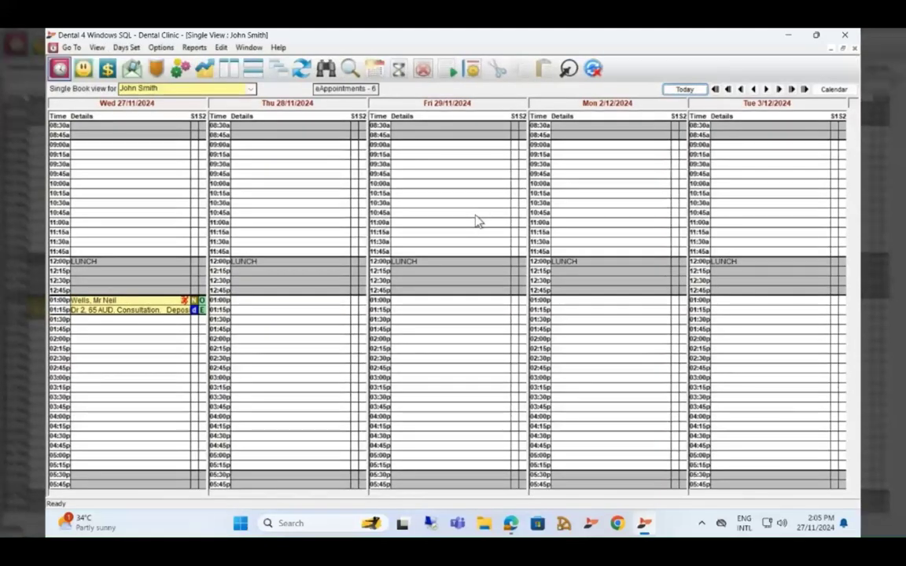
click(132, 312)
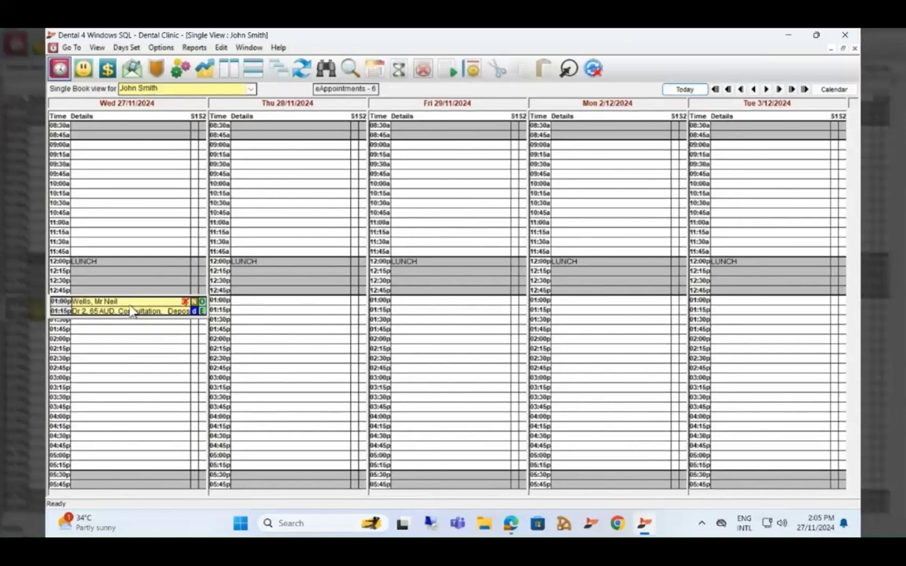
right_click(138, 313)
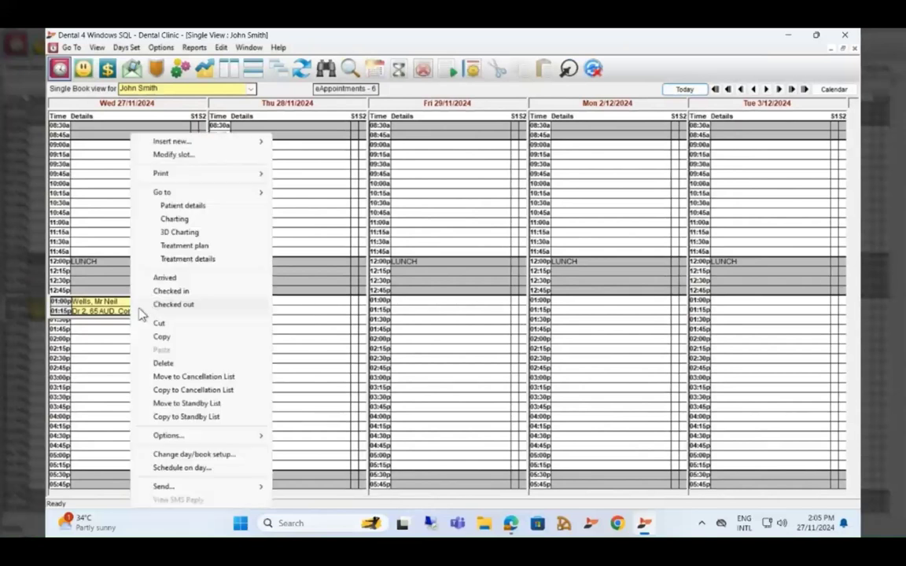
click(192, 379)
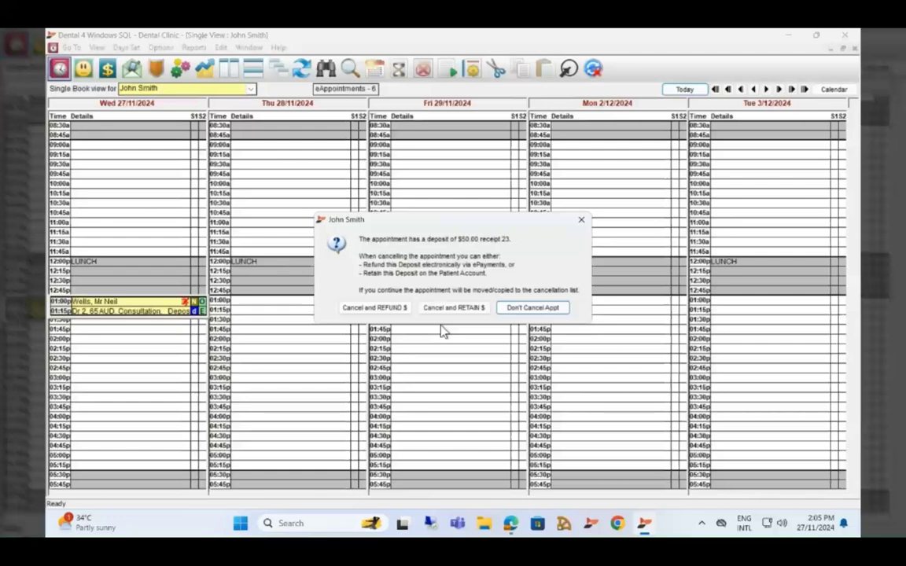
Step: Cancel the appointment with a deposit refund, giving Unable To Attend as the reason
click(351, 309)
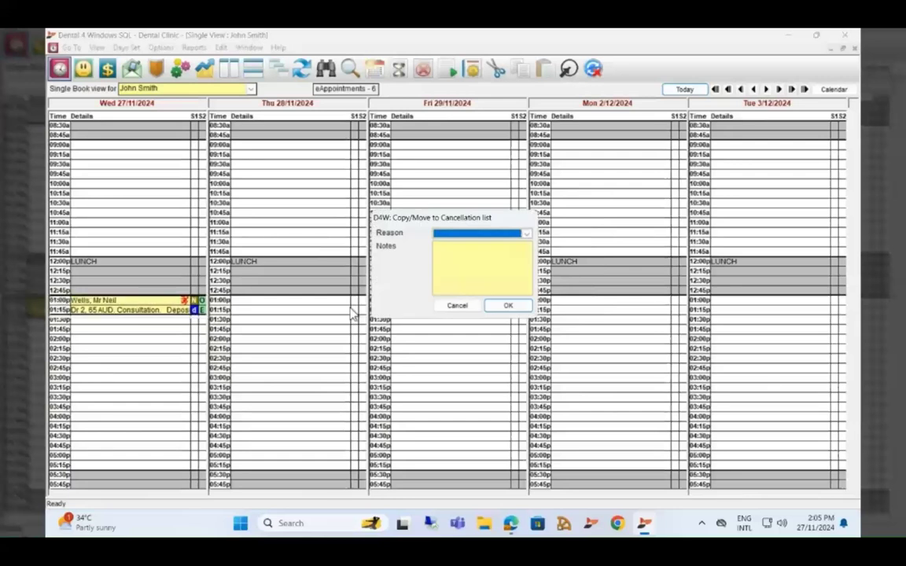
click(525, 235)
click(453, 268)
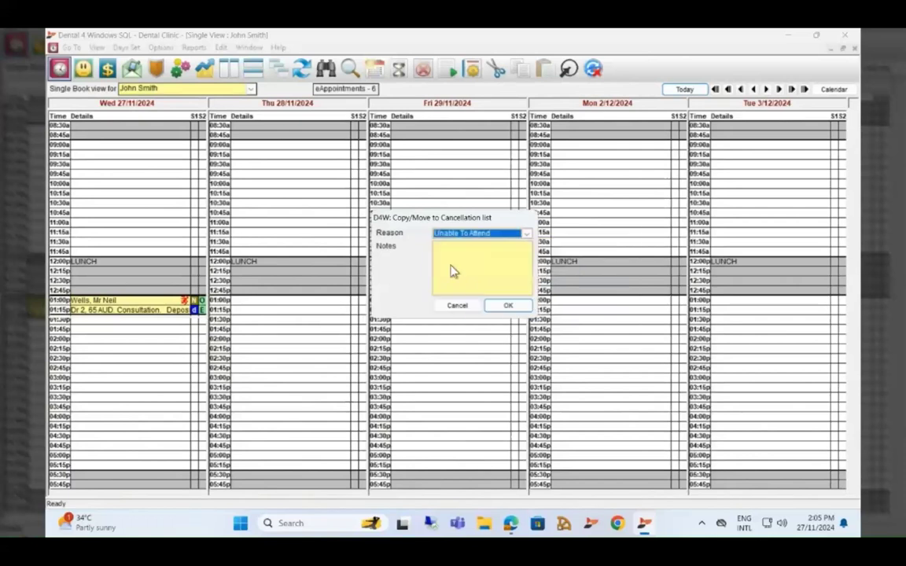
click(453, 271)
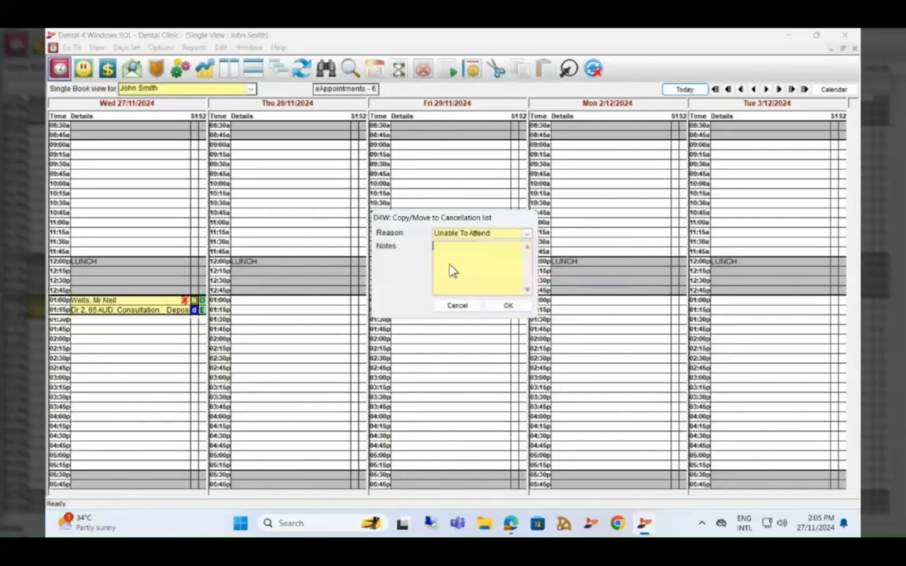
click(503, 307)
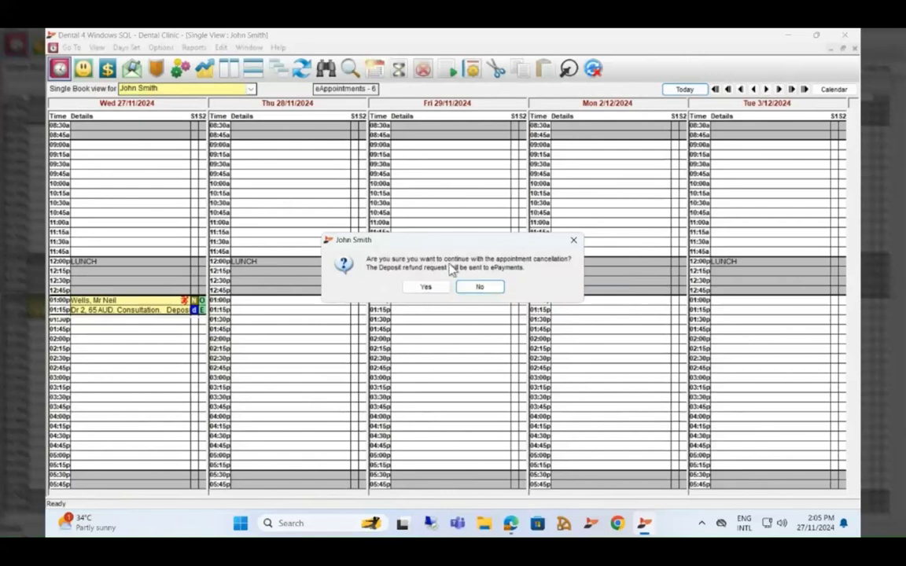
click(425, 289)
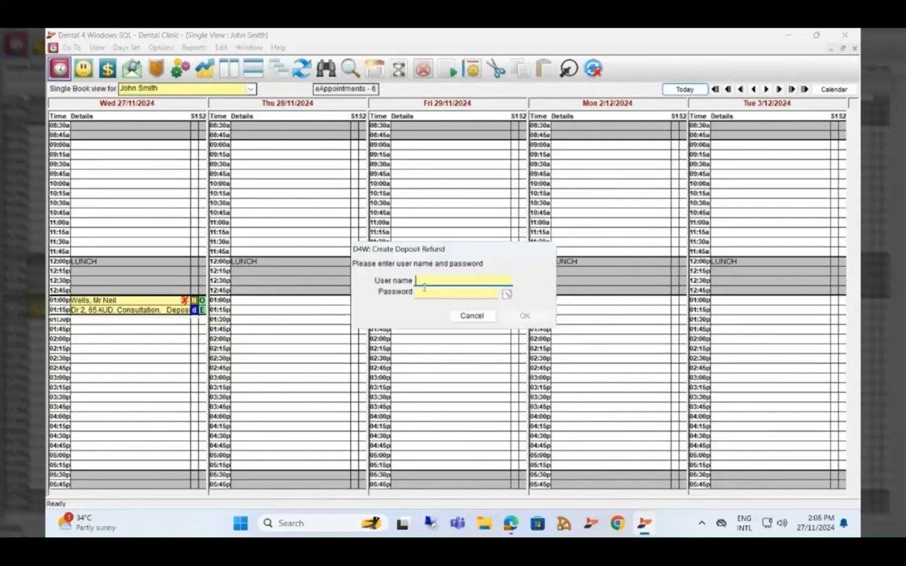
Step: Log in with the user name and password to create the deposit refund
text(1)
key(Tab)
text(1)
key(Return)
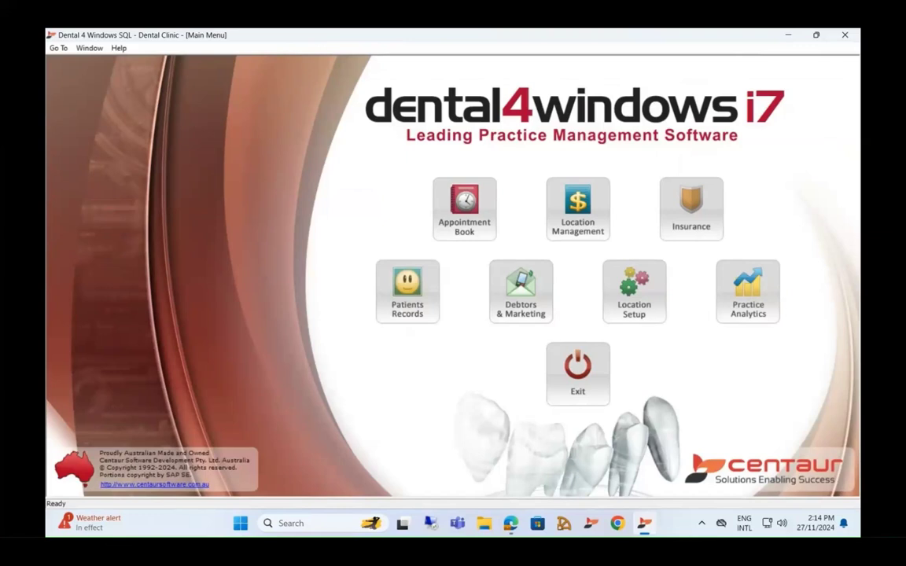
Step: Open the patient's receipts and start a New Refund, logging in to authorise it
click(397, 297)
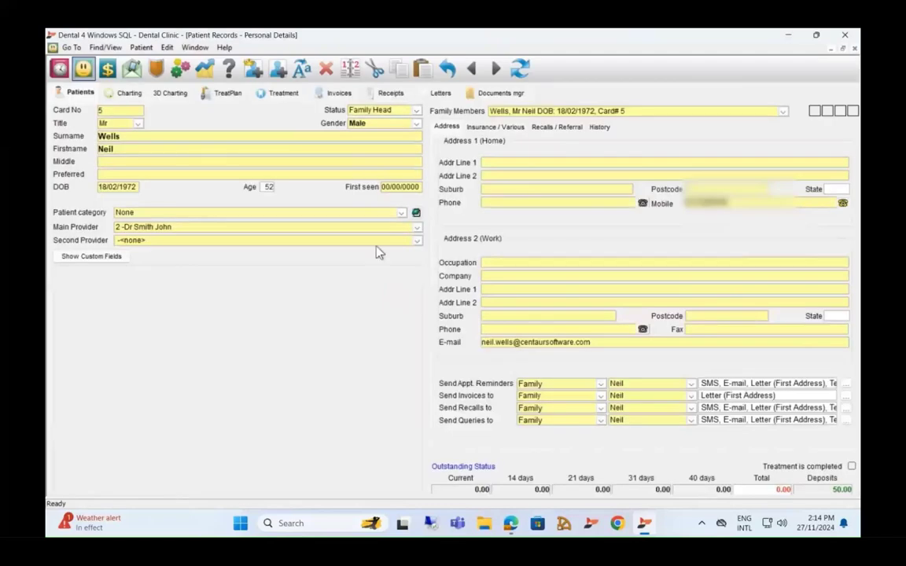
click(390, 94)
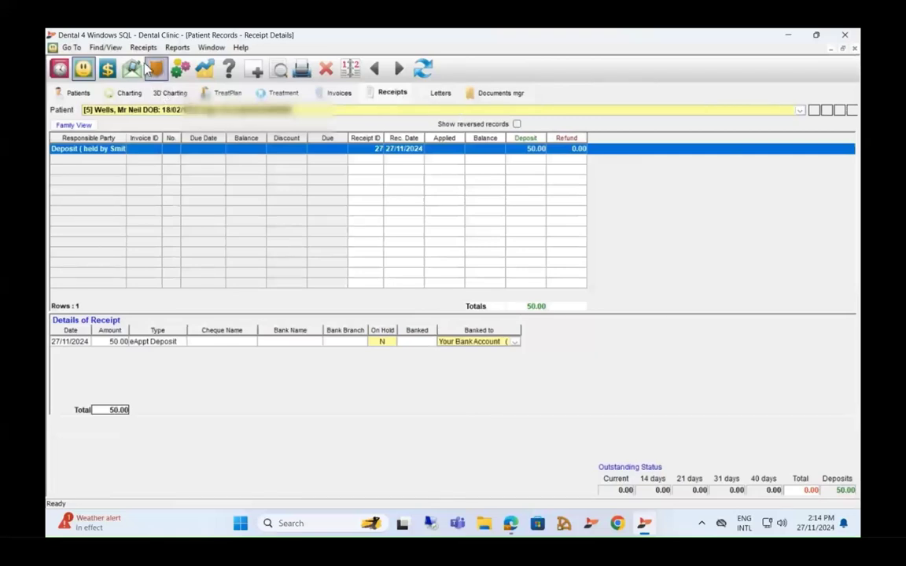
click(144, 49)
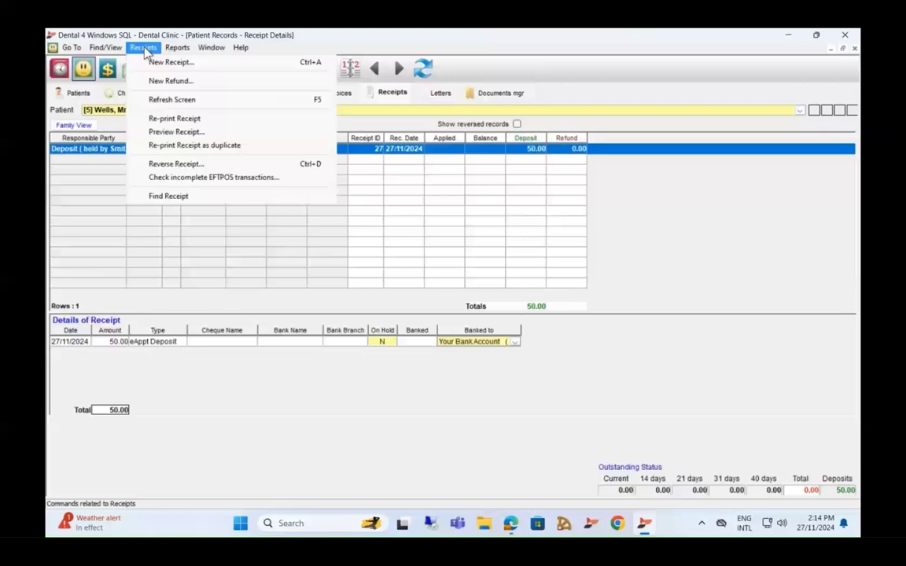
click(161, 82)
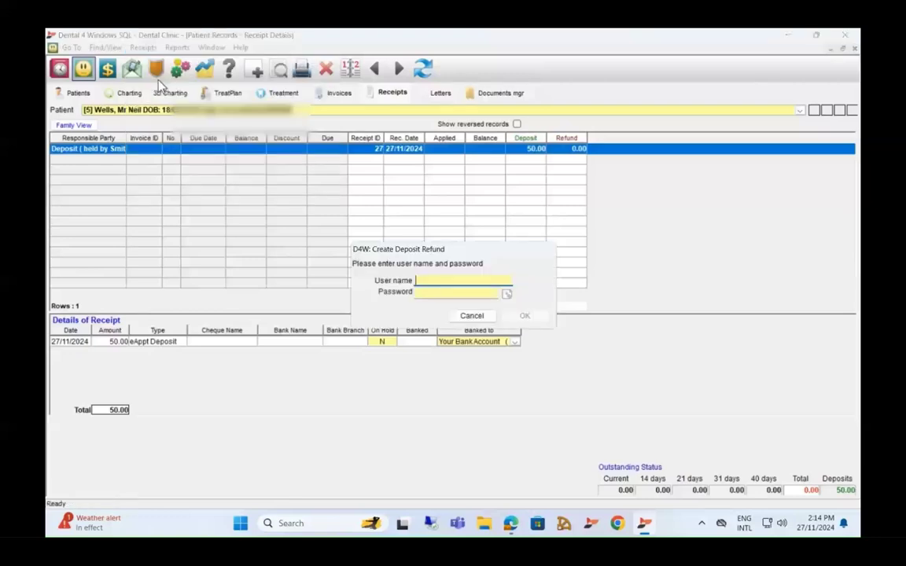
text(1)
key(Tab)
text(1)
key(Return)
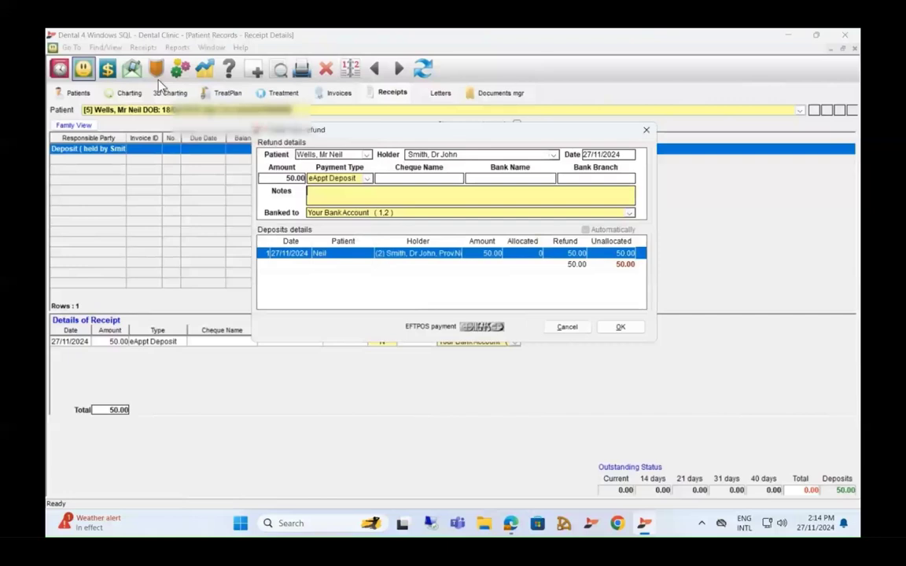
Step: Approve and send the $50 refund to ePayments, then close the receipts window
click(621, 328)
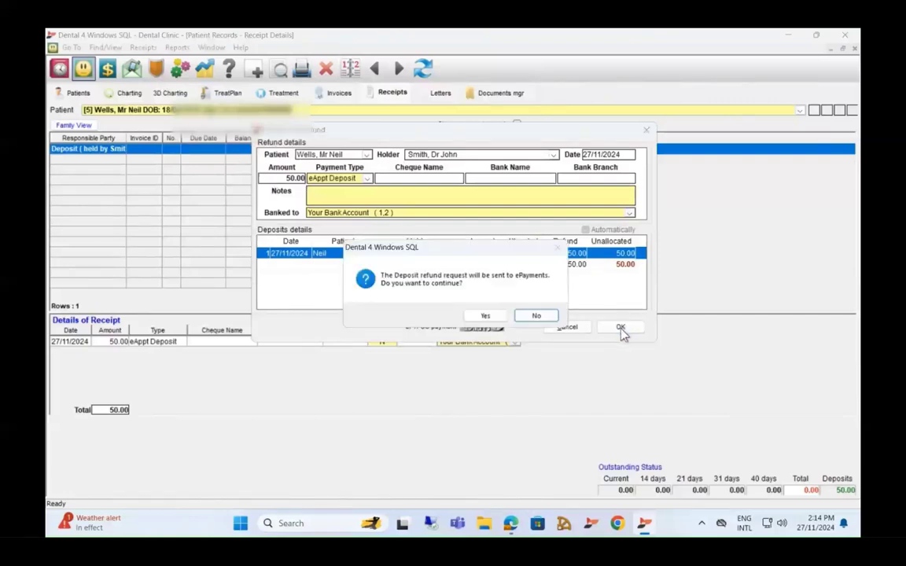
click(483, 317)
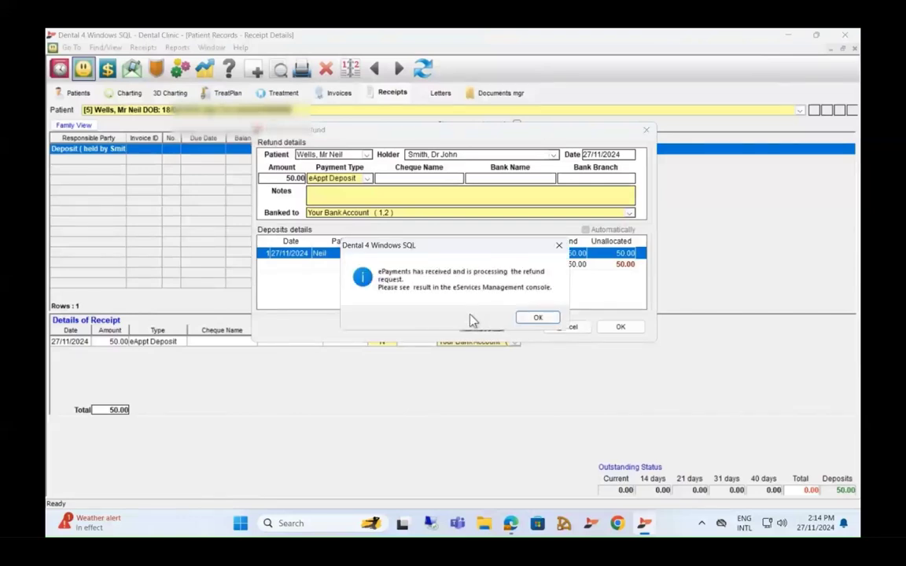
click(536, 321)
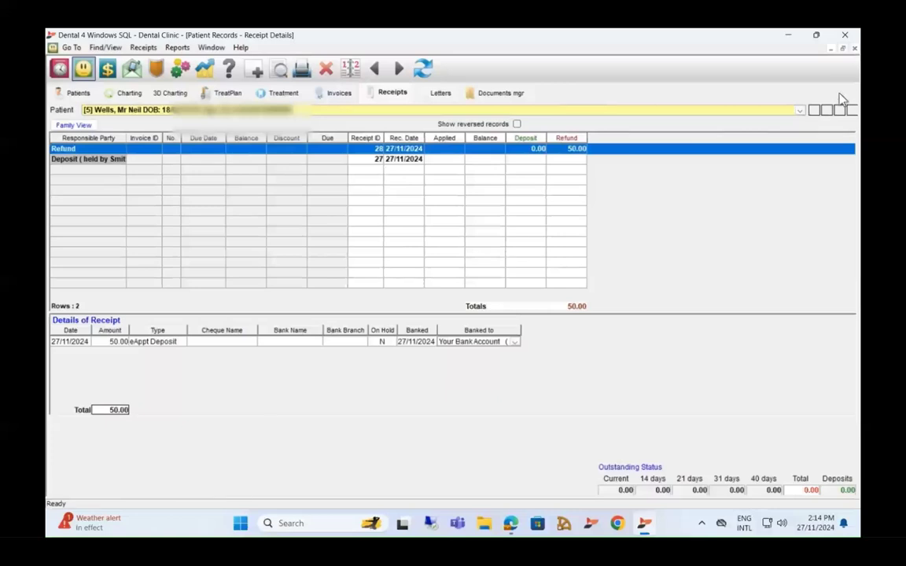
click(854, 48)
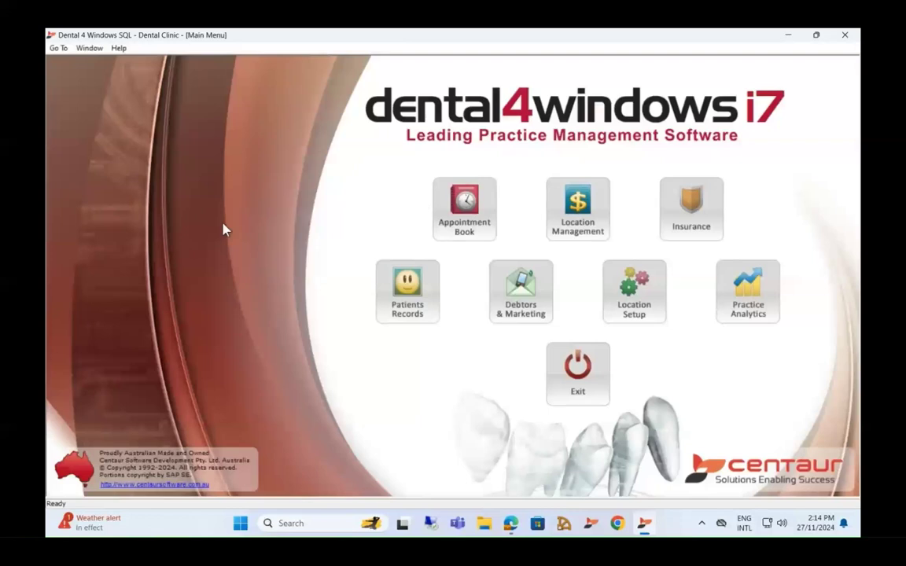
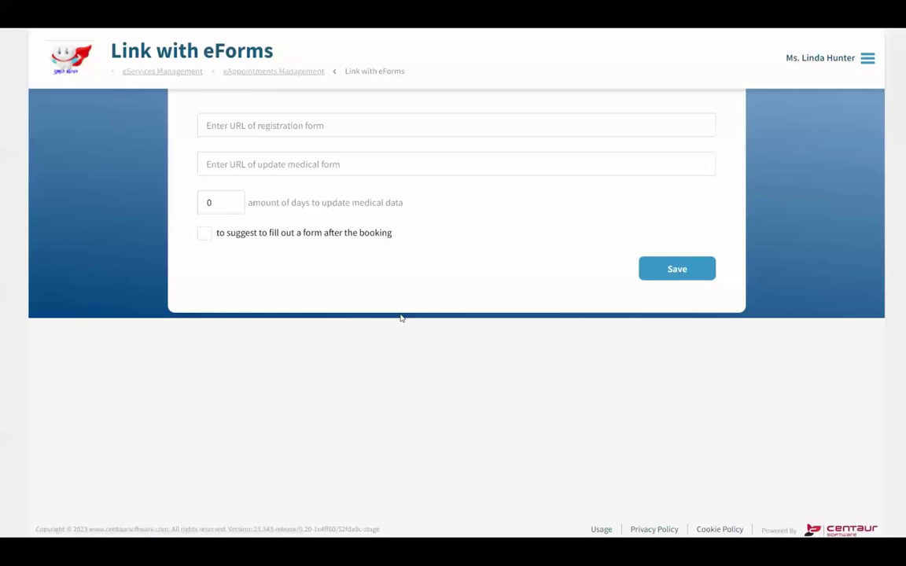
Step: Paste the eForms link into both the registration form and medical update form URL fields
click(217, 126)
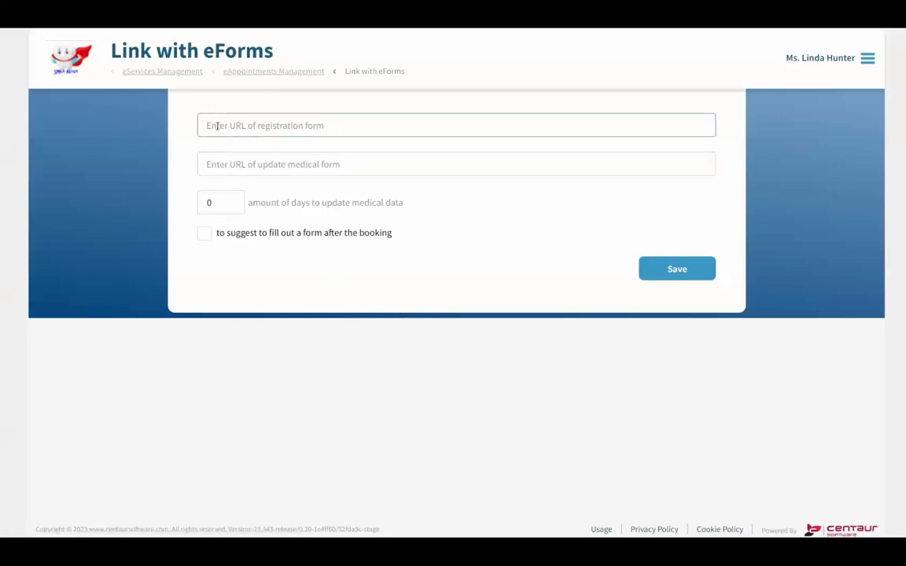
click(217, 125)
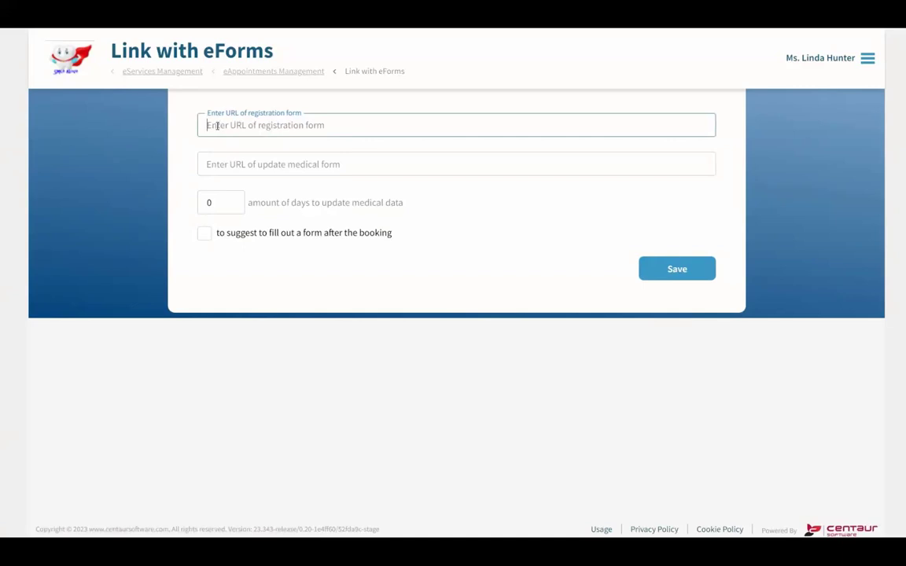
text(https://eforms18.centaurportal.com/eForms/07003-0/user/fomrslist?sid=&user_param=5eba3b8cf34d6844bc2b0749)
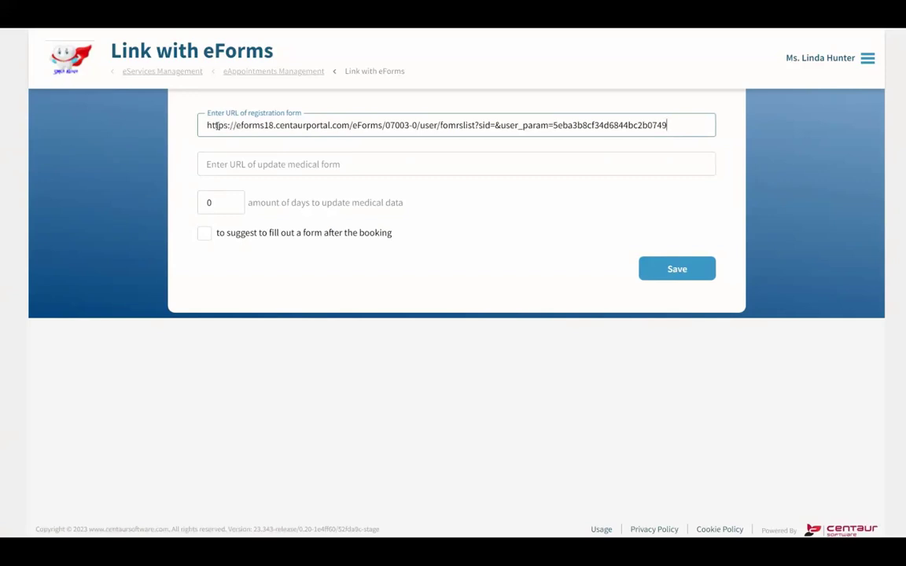
click(217, 165)
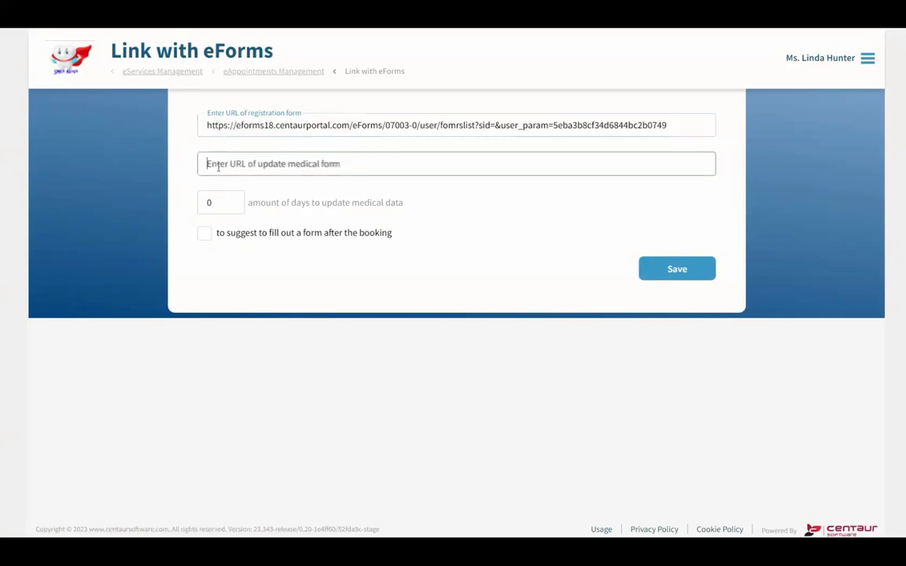
text(https://eforms18.centaurportal.com/eForms/07003-0/user/fomrslist?sid=&user_param=5eba3b8cf34d6844bc2b0749)
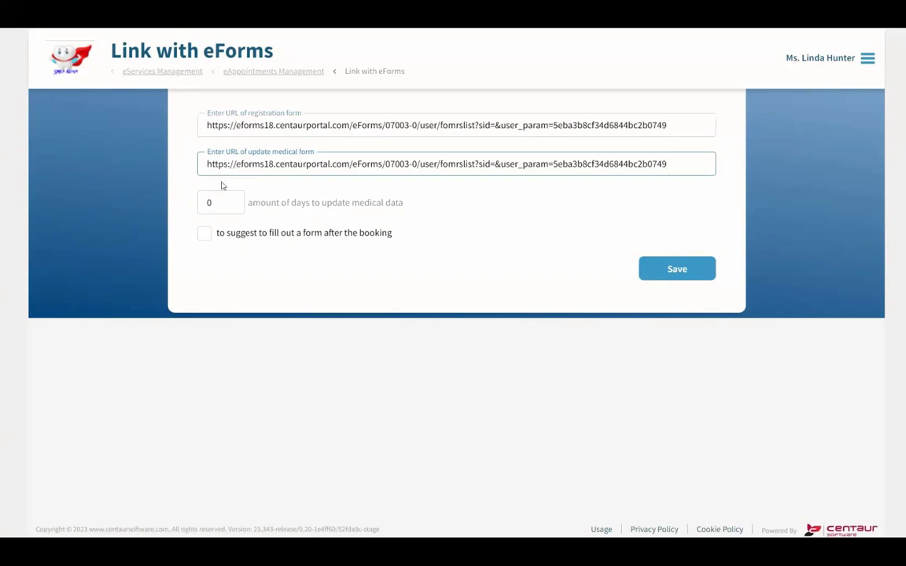
Step: Set 182 days between medical updates and enable suggesting a form after booking
click(217, 203)
double_click(206, 203)
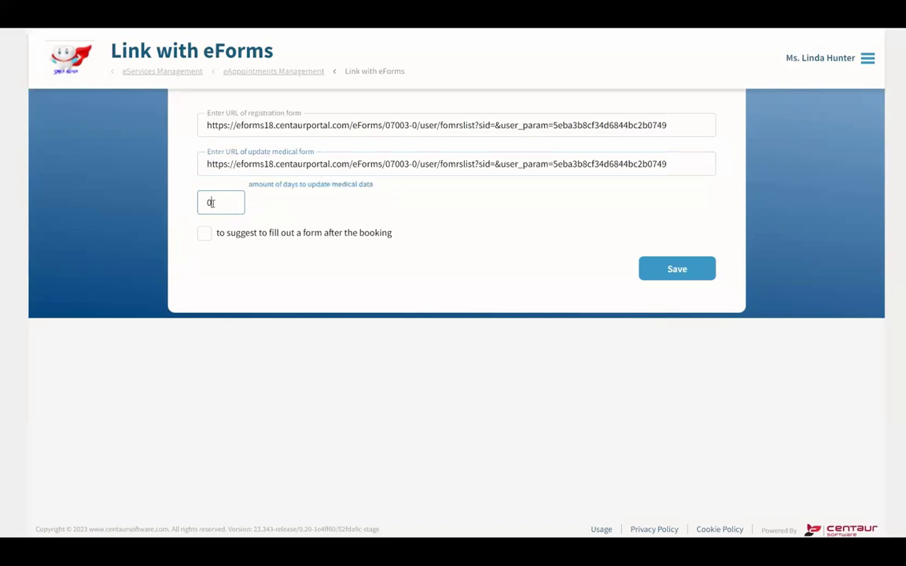
text(182)
click(204, 236)
click(204, 237)
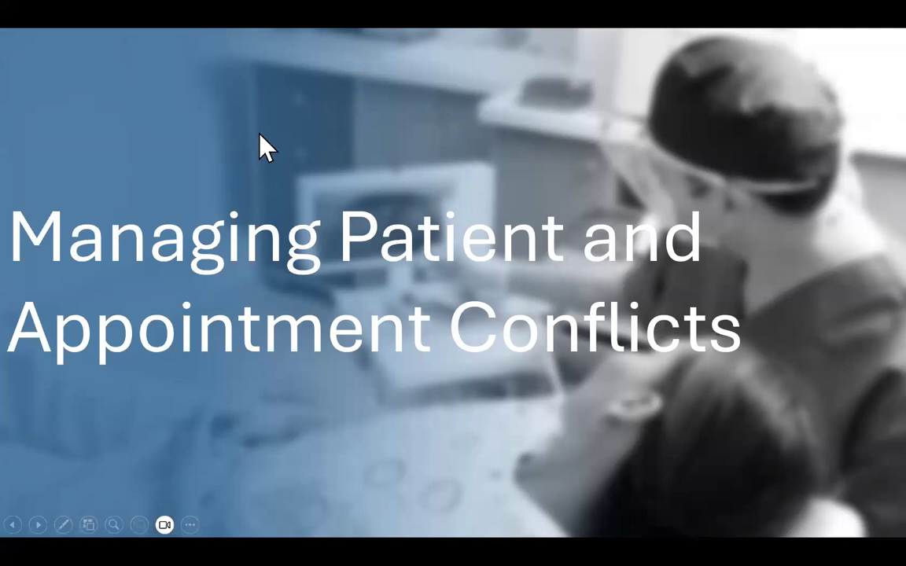
Step: Advance the slideshow to the eServices Management Console slide listing eAppointments bookings
click(274, 150)
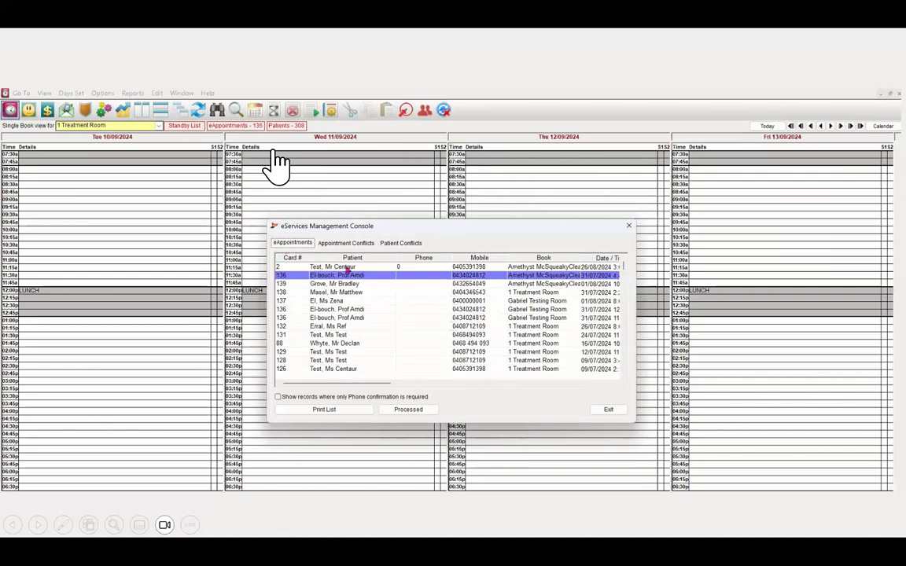
Step: Mark the top eAppointment as Processed, then switch to the Appointment Conflicts list
drag(380, 384, 463, 386)
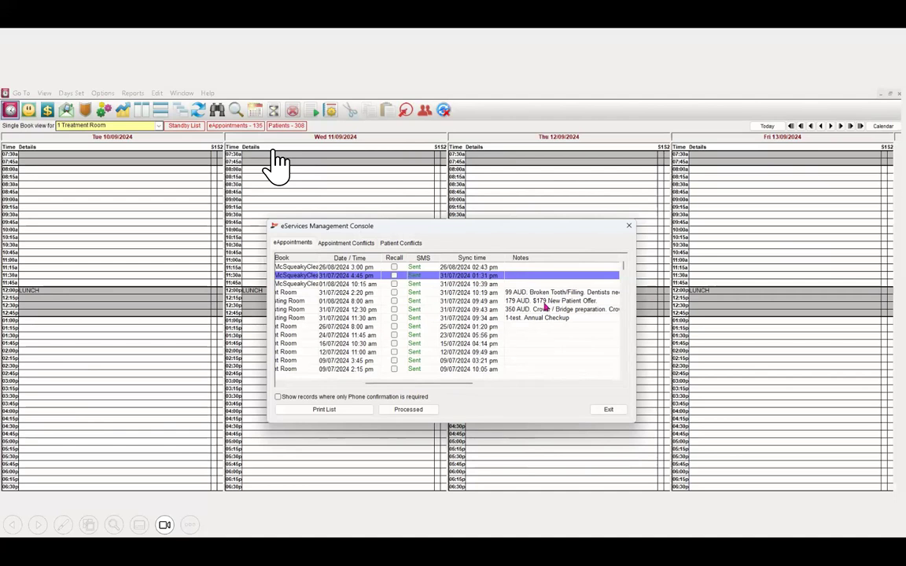
drag(468, 384, 378, 384)
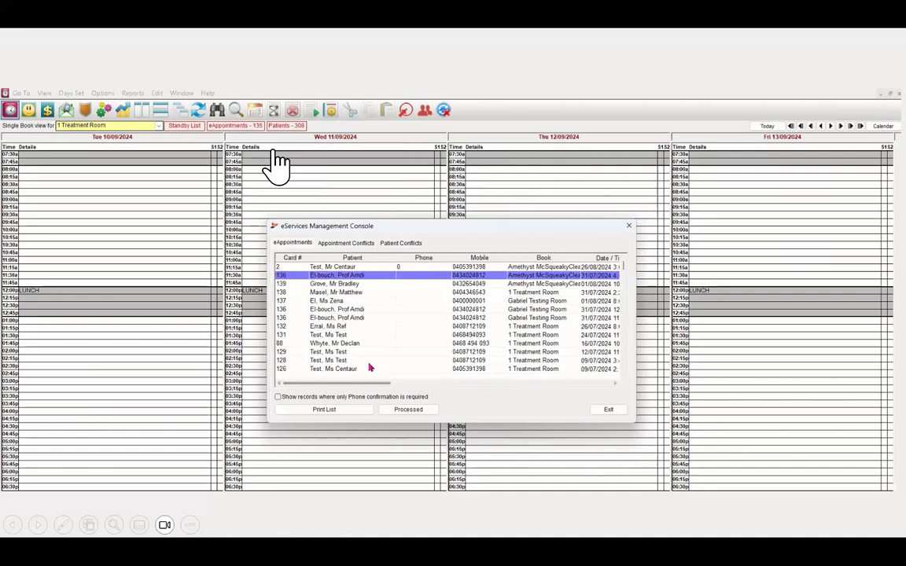
click(362, 268)
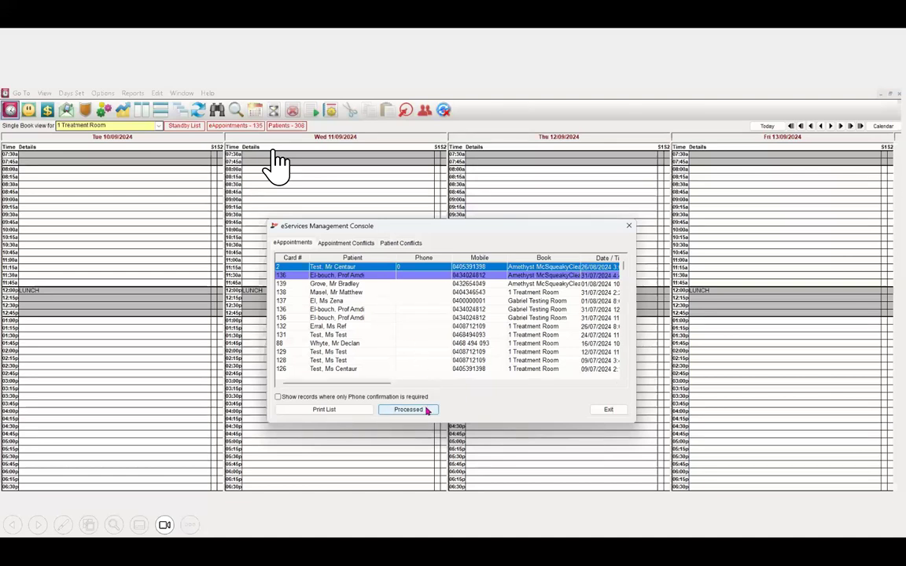
click(427, 411)
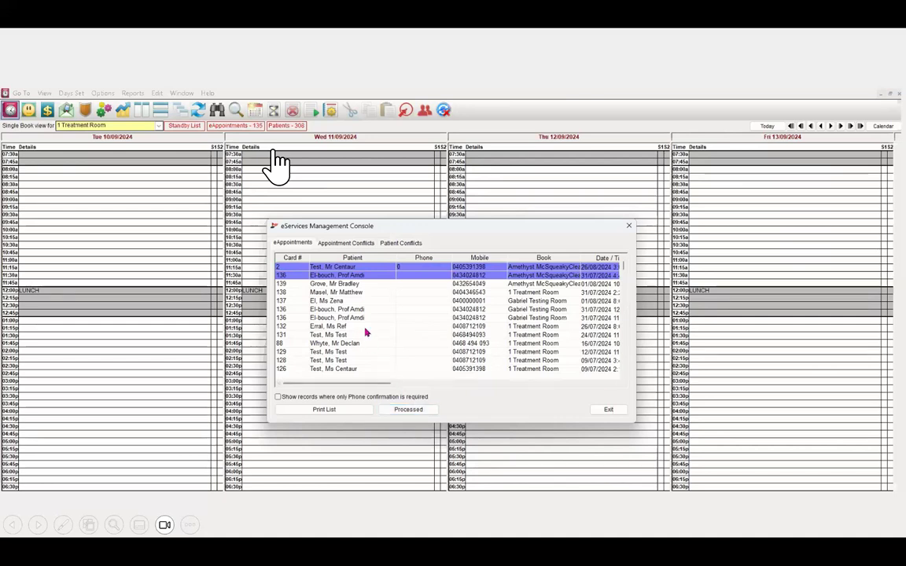
click(351, 247)
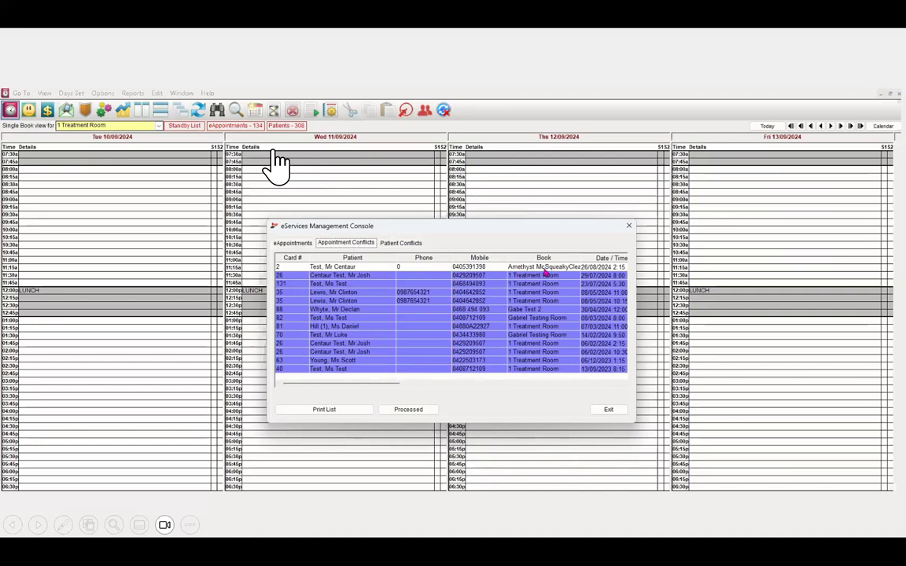
Step: Mark the top appointment conflict as Processed and switch to Patient Conflicts
ctrl+click(385, 268)
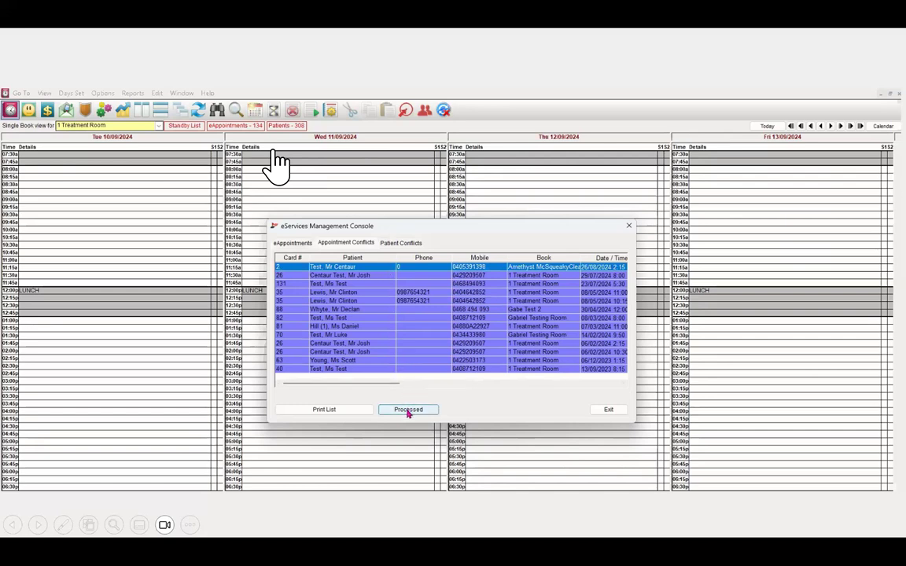
click(407, 410)
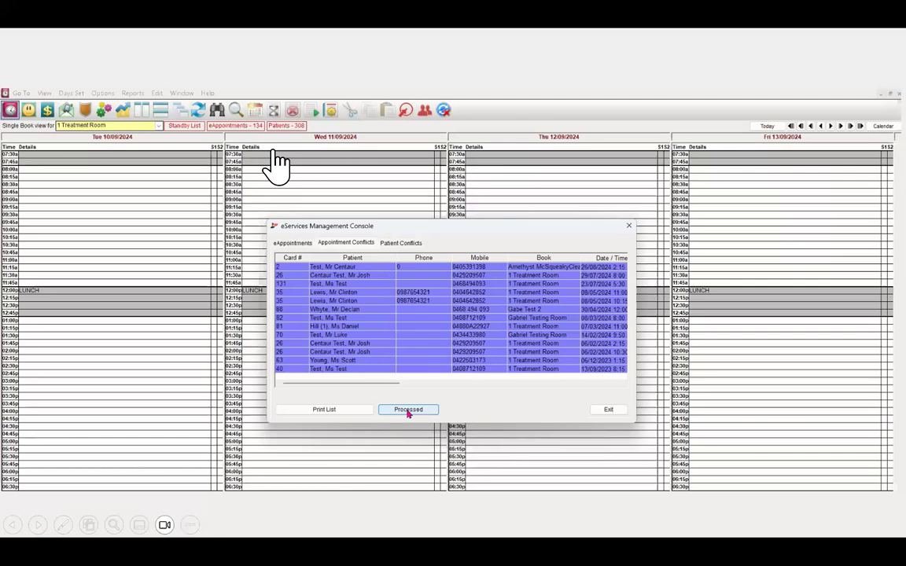
click(398, 244)
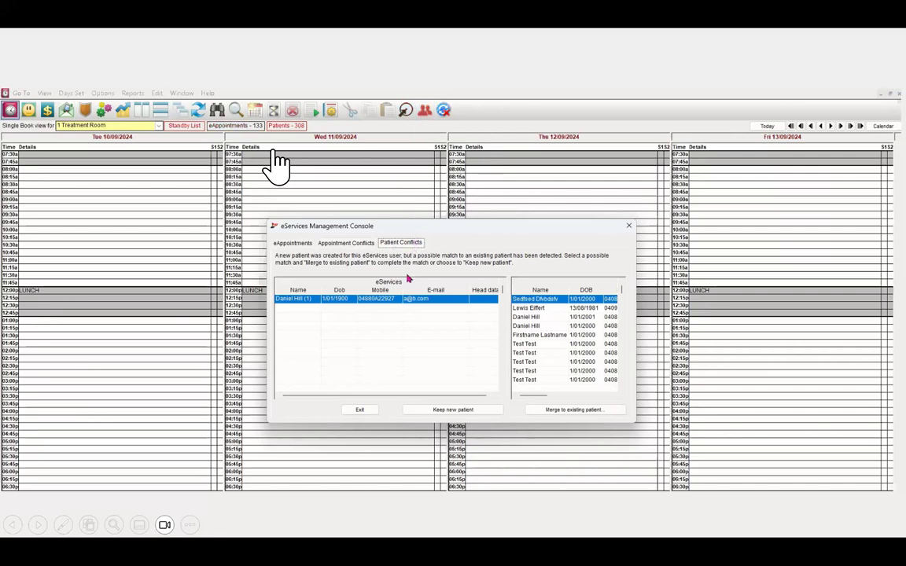
Step: Select the matching existing patient and start 'Merge to existing patient...'
click(537, 318)
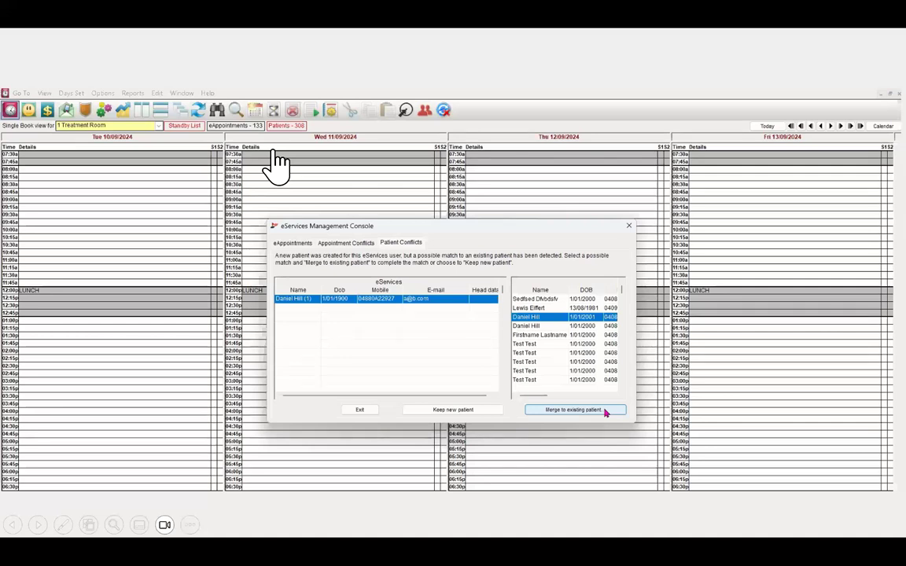
click(542, 414)
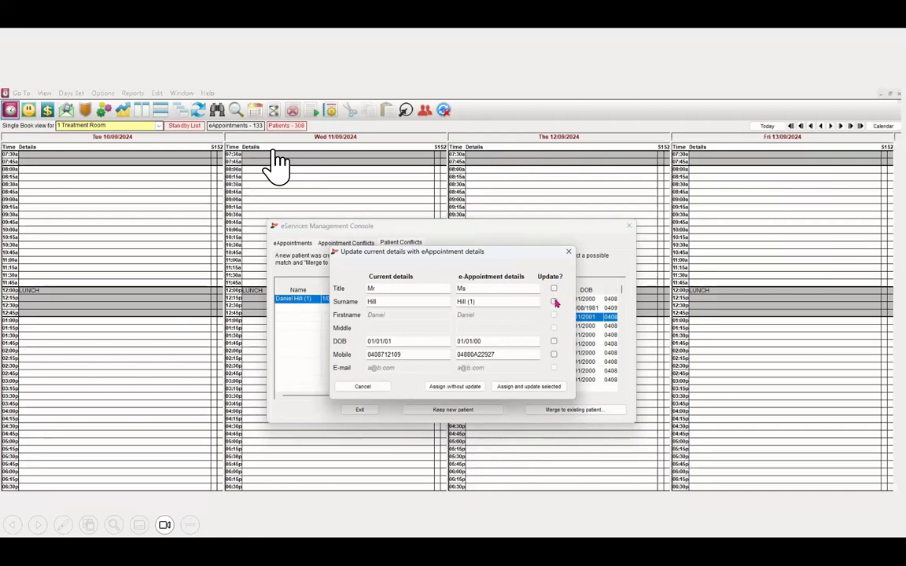
Step: Update only DOB and Mobile from the eAppointment, assign, and confirm the reassignment
click(554, 342)
click(553, 355)
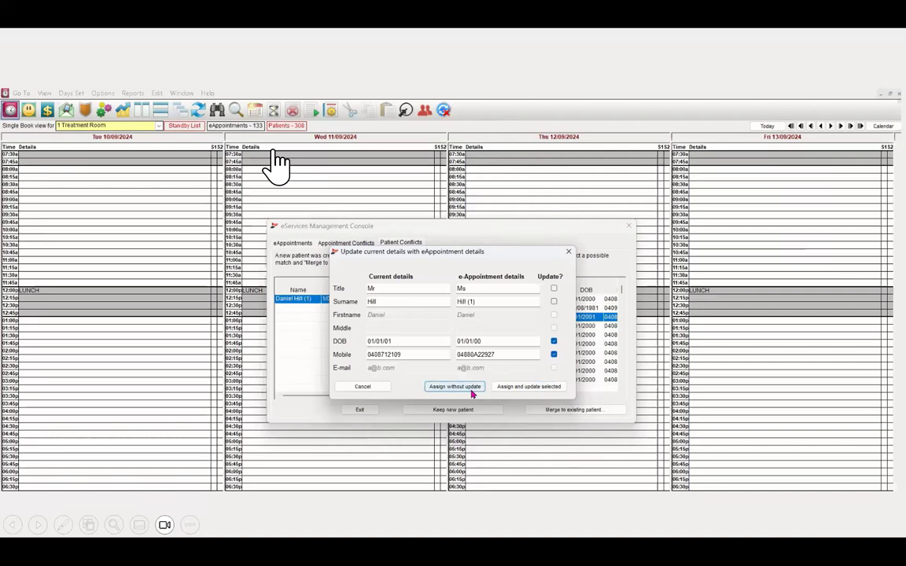
click(540, 387)
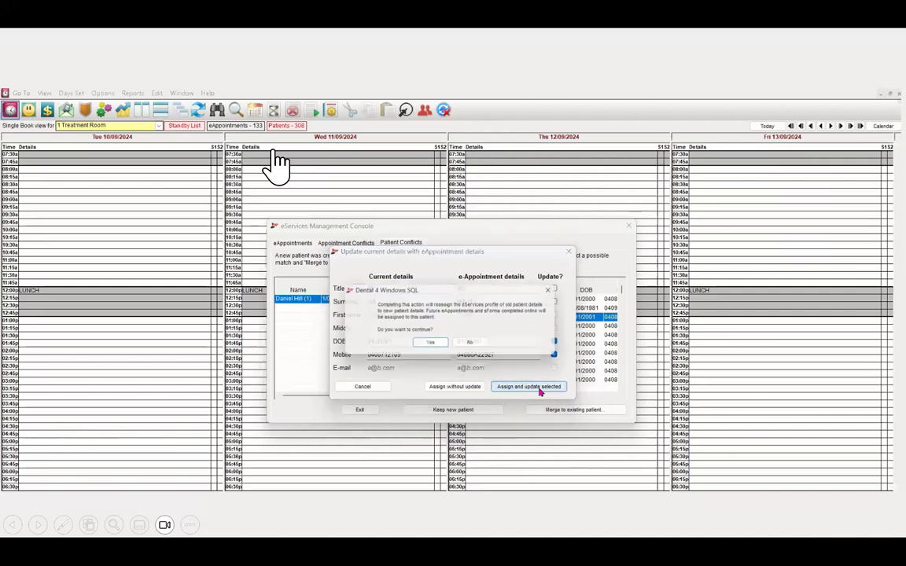
click(431, 345)
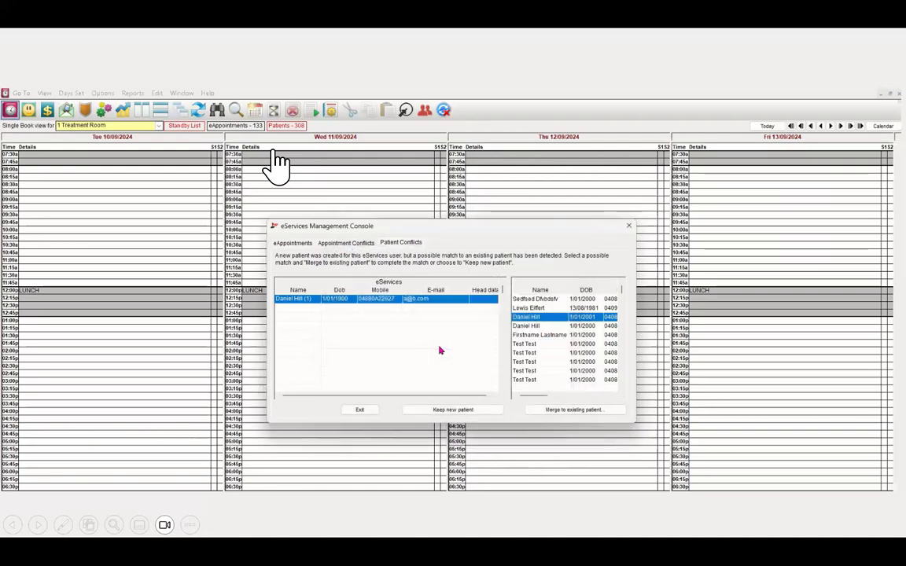
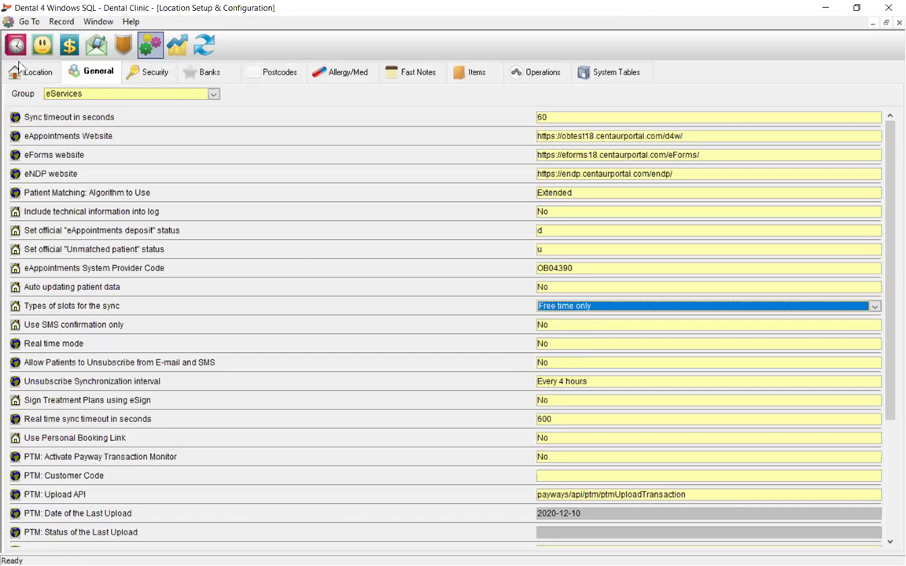
Step: Set 'Types of slots for the sync' to Preset slots only and return to the appointment book
click(16, 47)
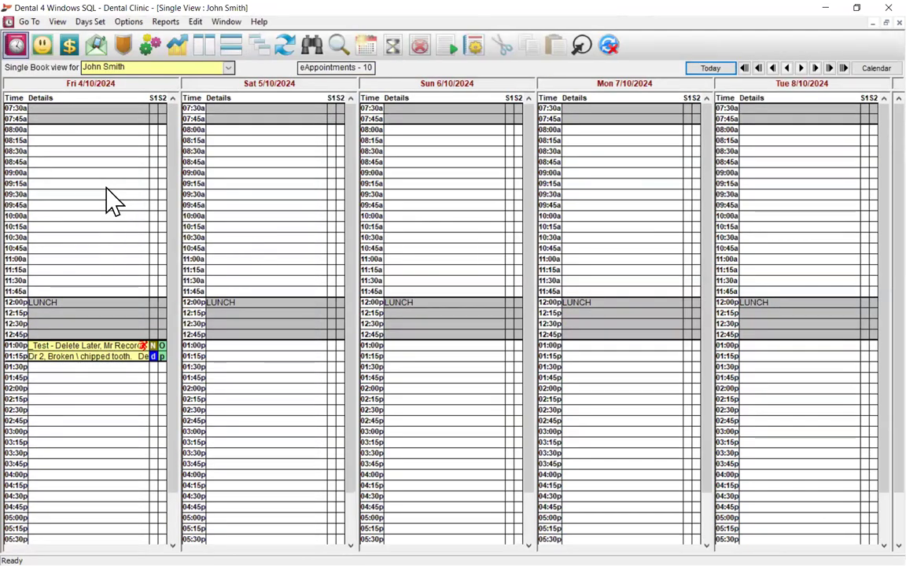
click(150, 46)
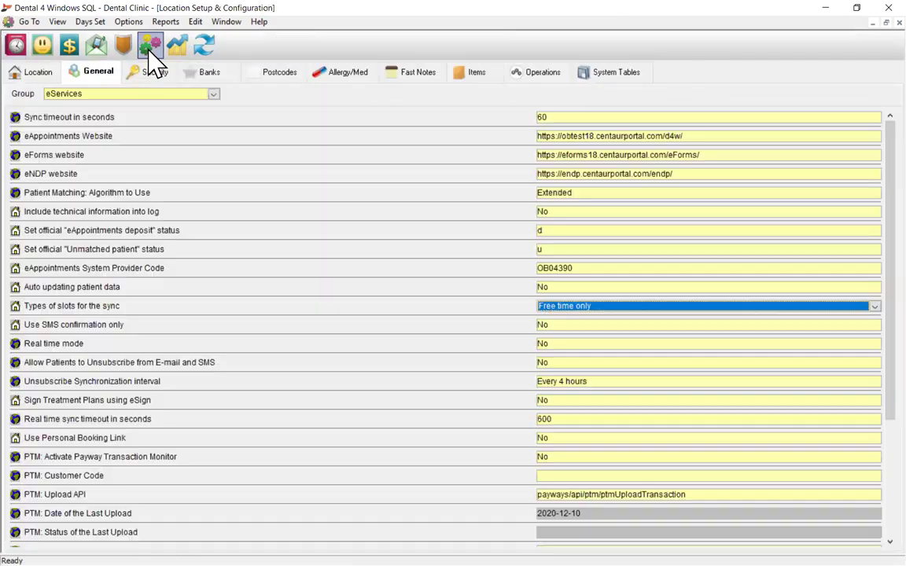
click(564, 308)
click(568, 345)
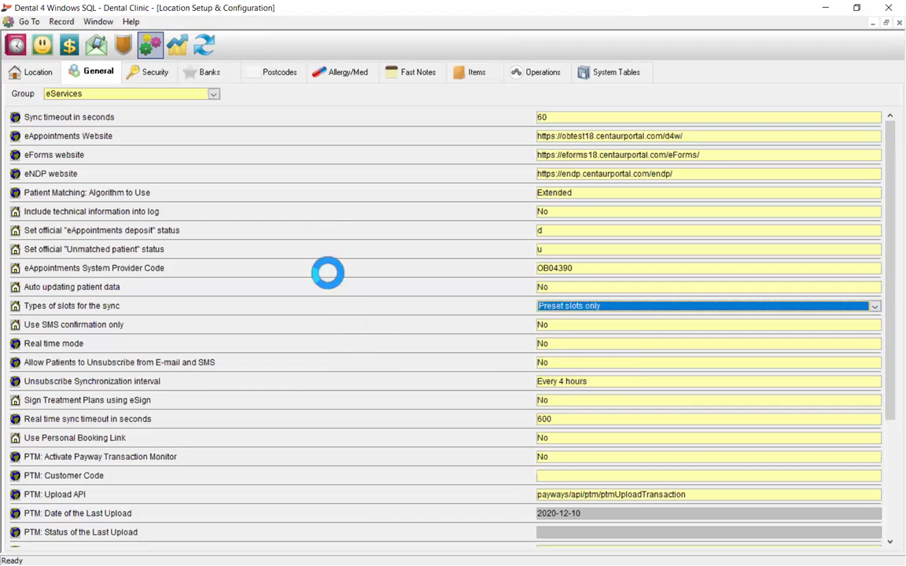
click(25, 43)
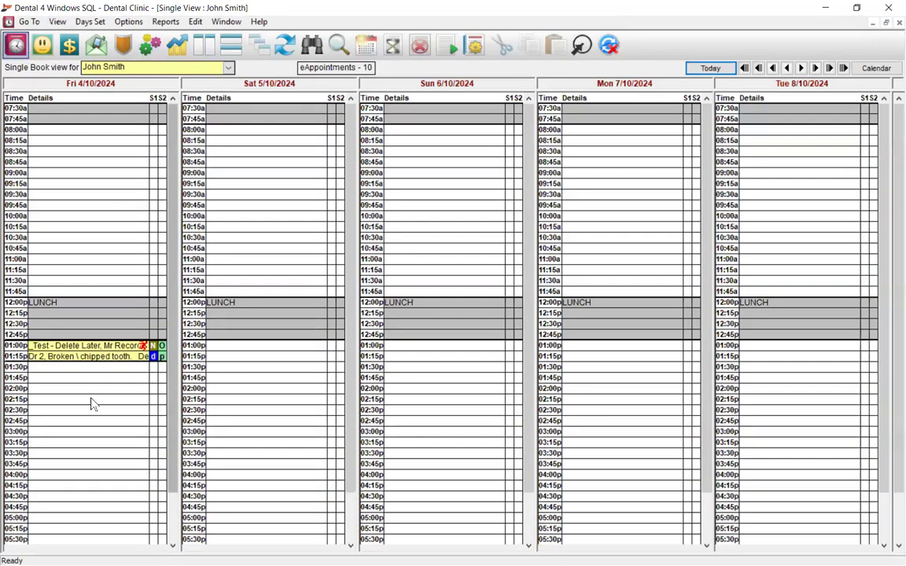
Step: Insert an eAppointments Consultation preset slot at Saturday 01:45p ending 14:45, accepting the duration warning
right_click(275, 381)
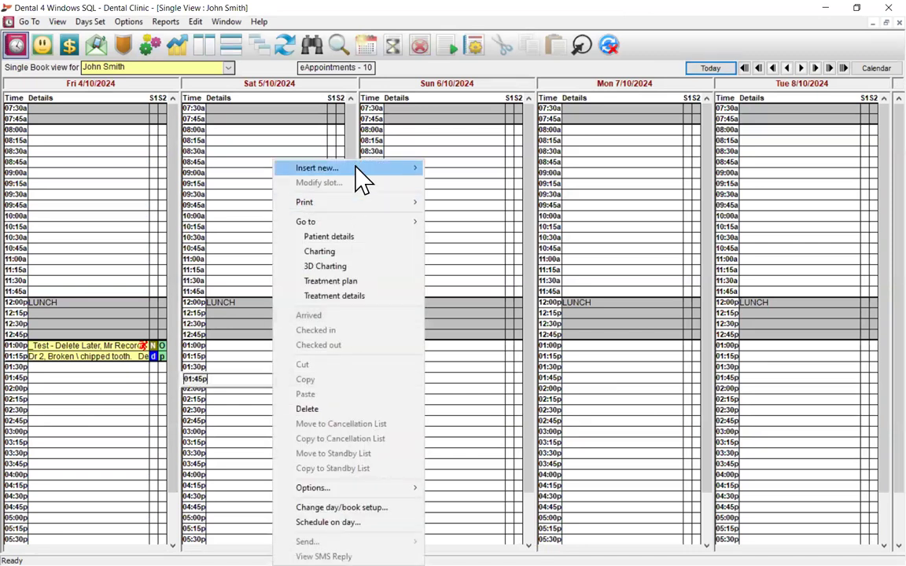
mouse_move(360, 174)
click(493, 197)
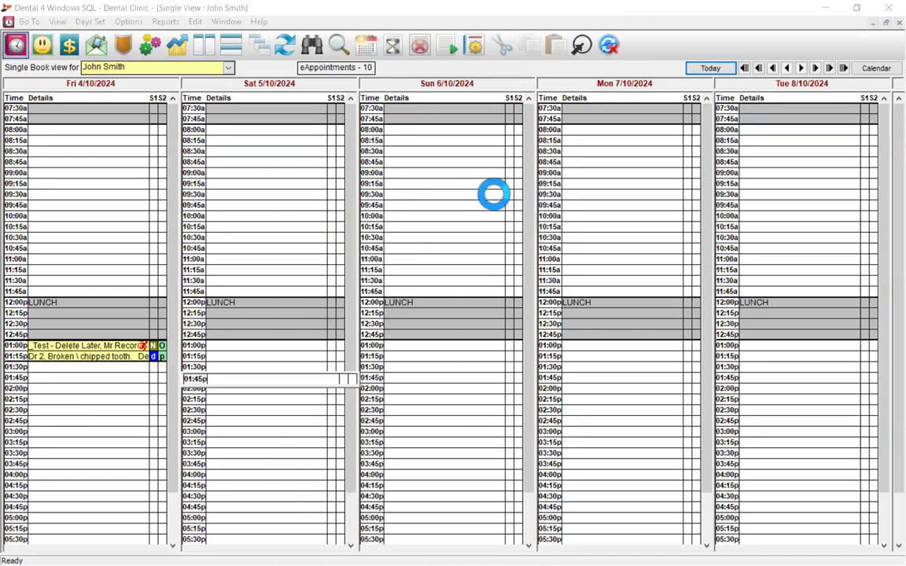
click(501, 289)
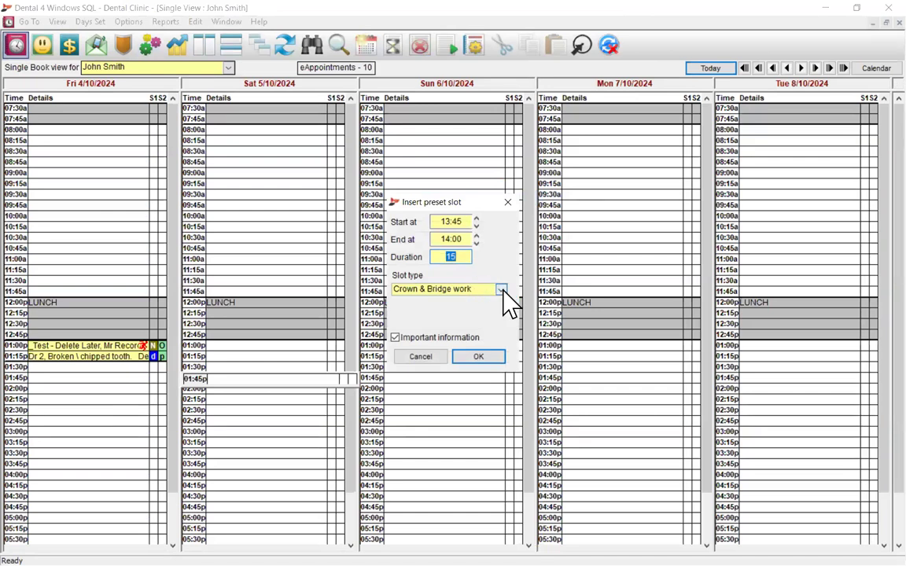
click(420, 316)
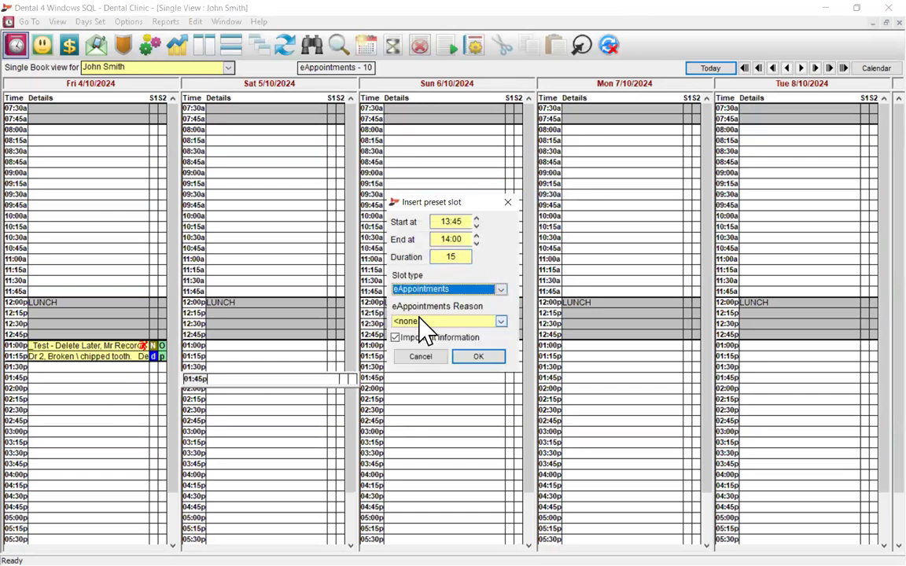
click(412, 319)
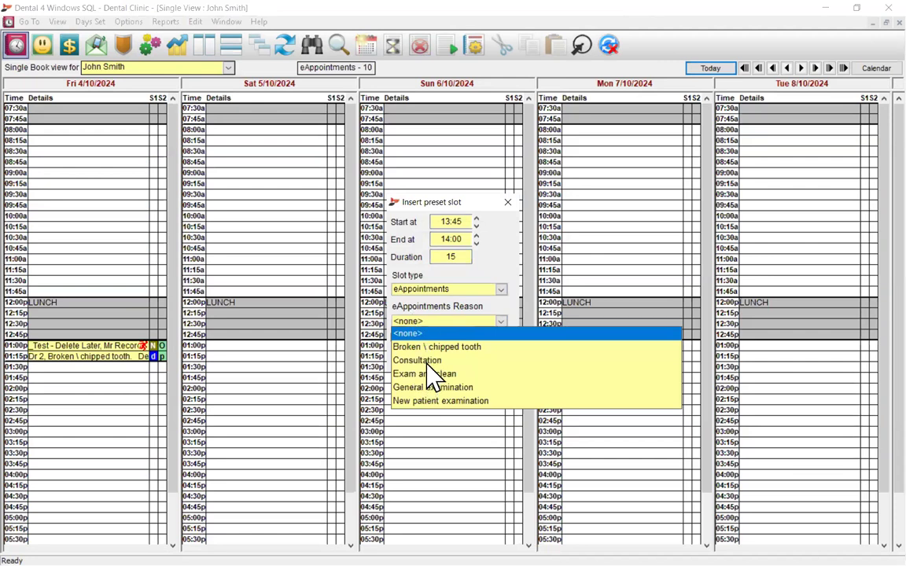
click(427, 361)
click(475, 235)
click(476, 236)
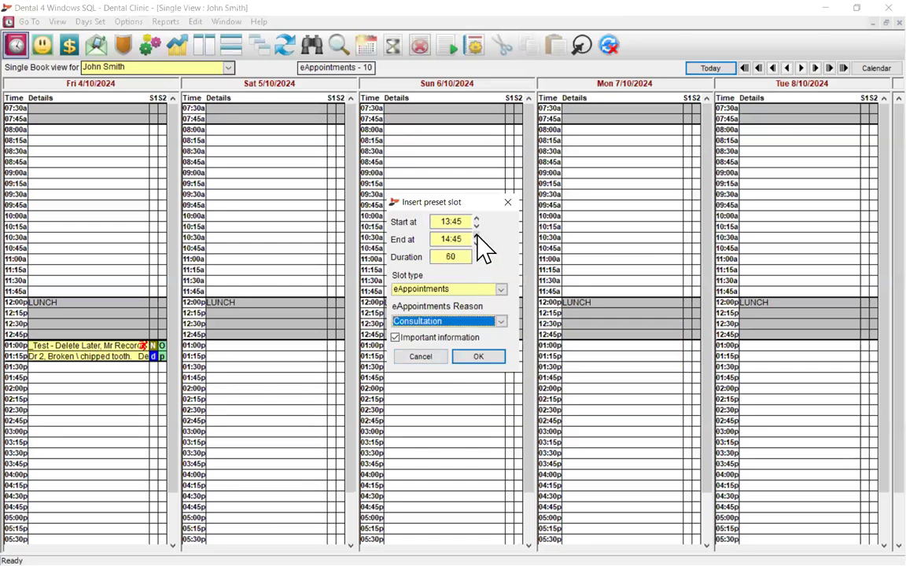
click(474, 357)
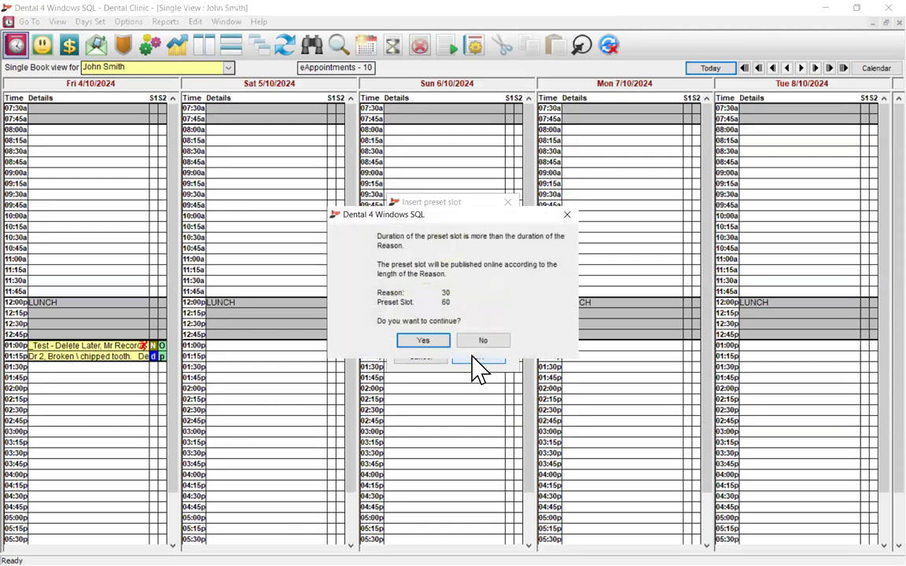
click(423, 341)
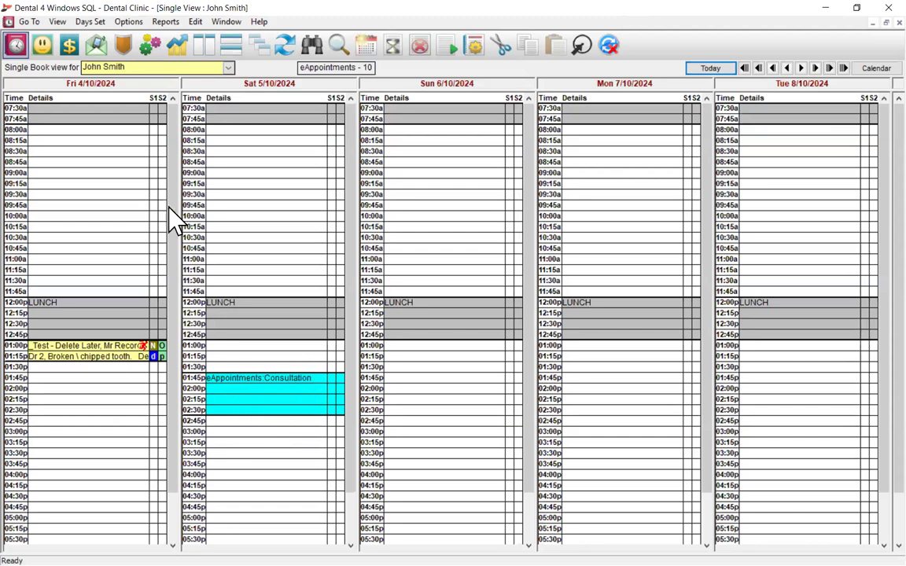
Step: Set 'Types of slots for the sync' to Free time and preset slots and return to the appointment book
click(151, 45)
click(582, 309)
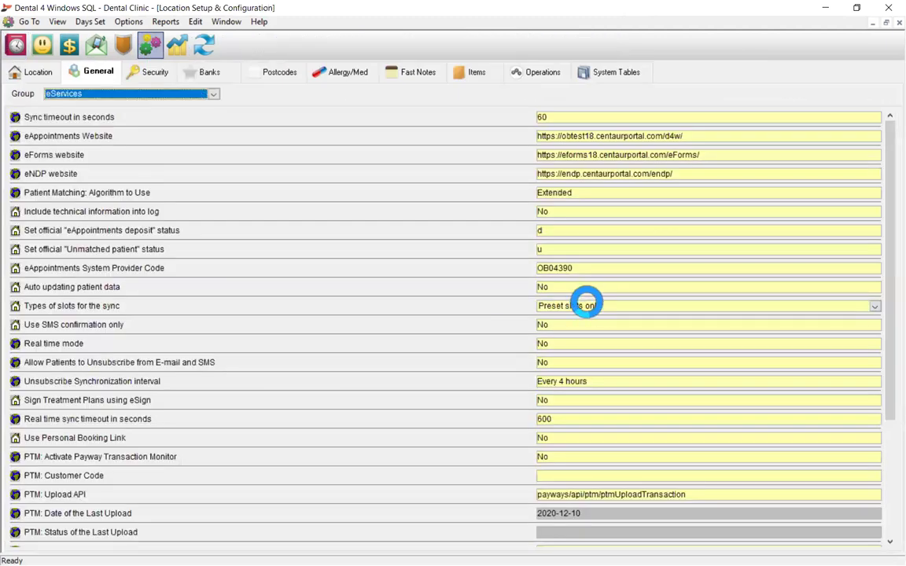
click(583, 304)
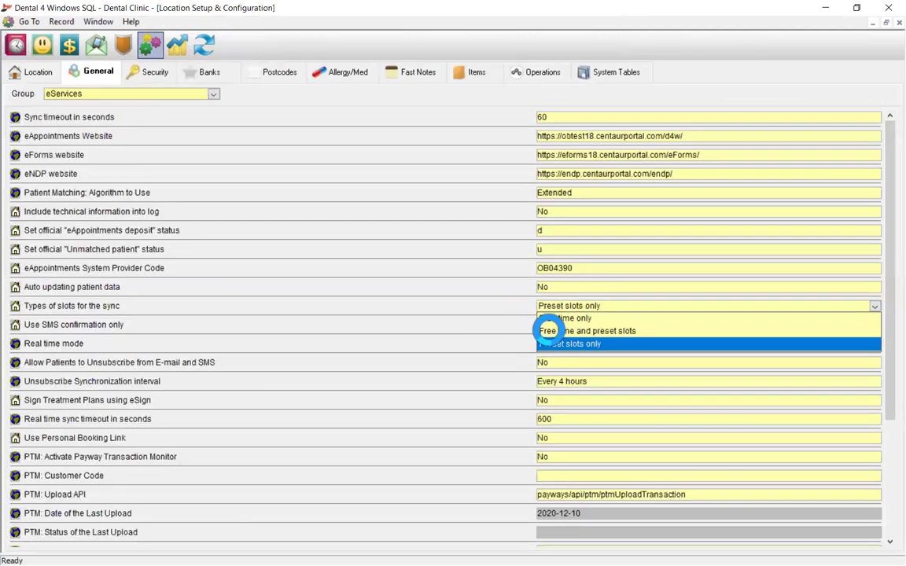
click(547, 331)
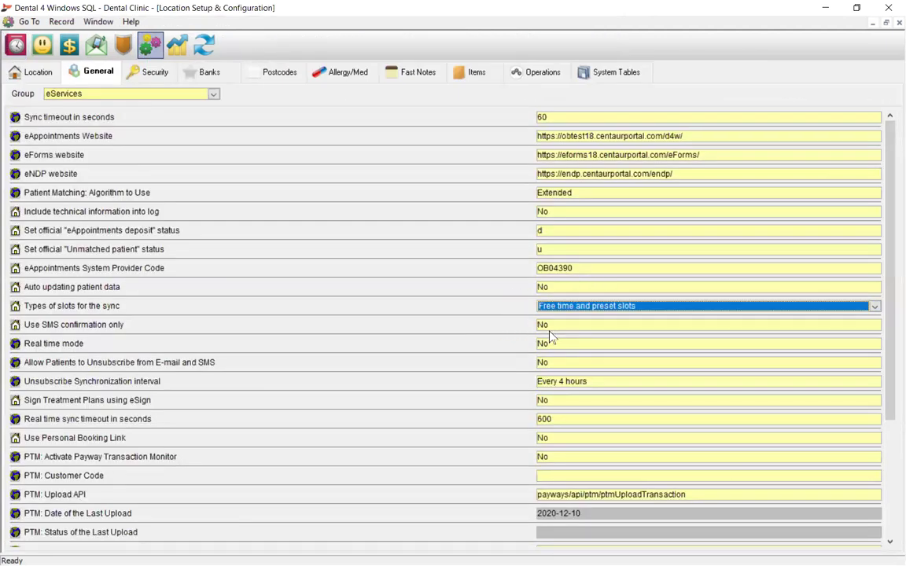
click(11, 46)
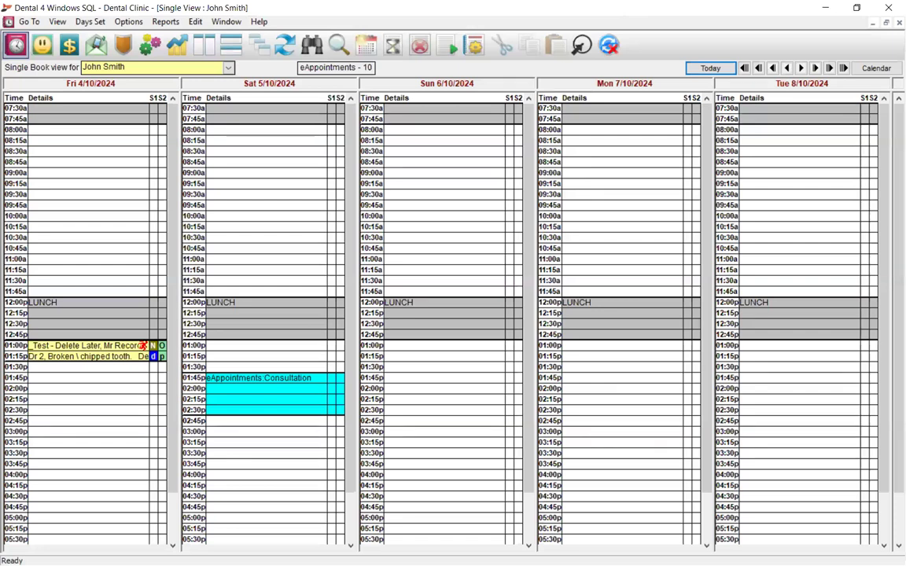
click(137, 22)
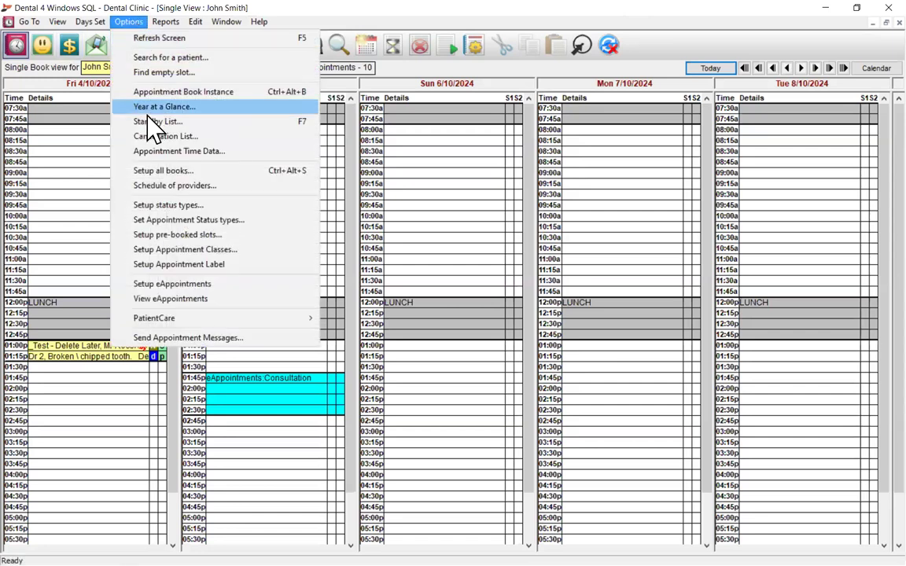
click(185, 284)
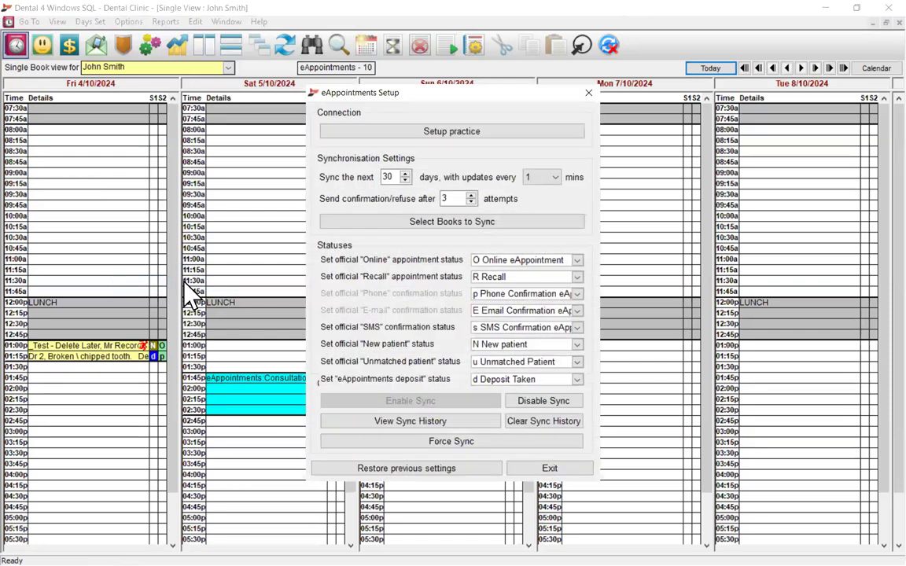
click(458, 229)
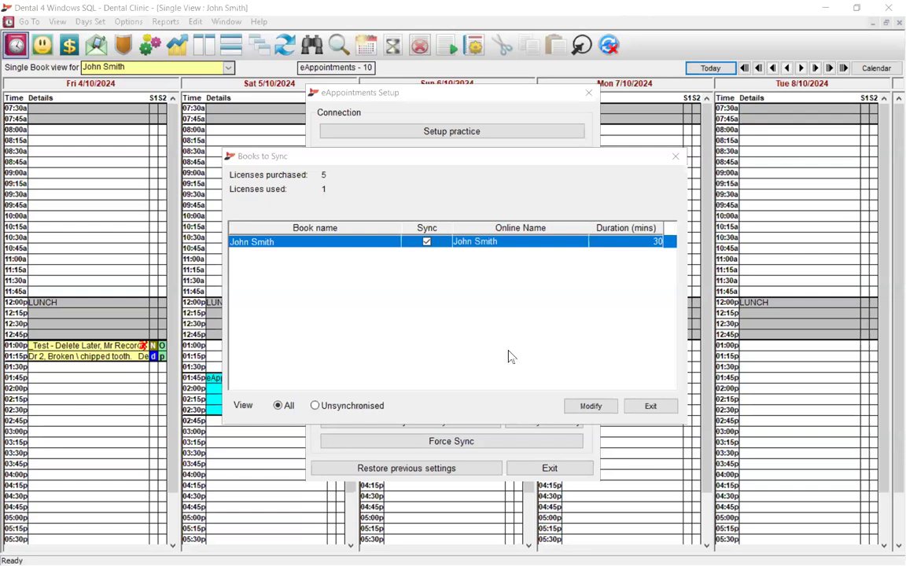
click(650, 407)
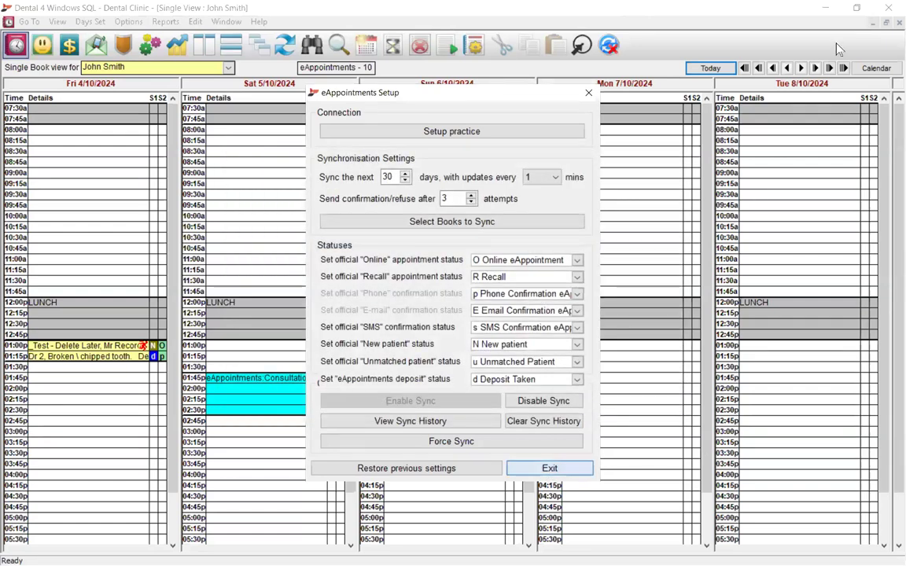
key(Return)
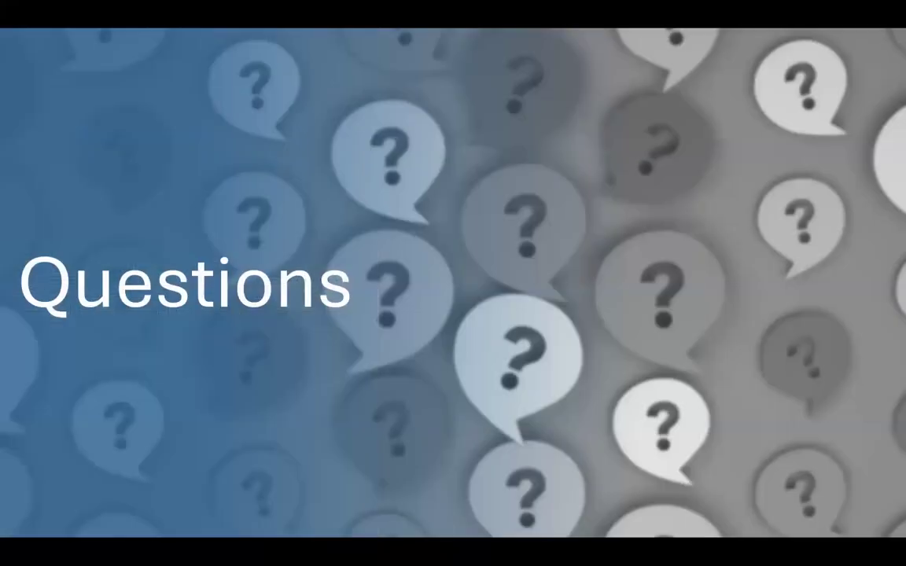